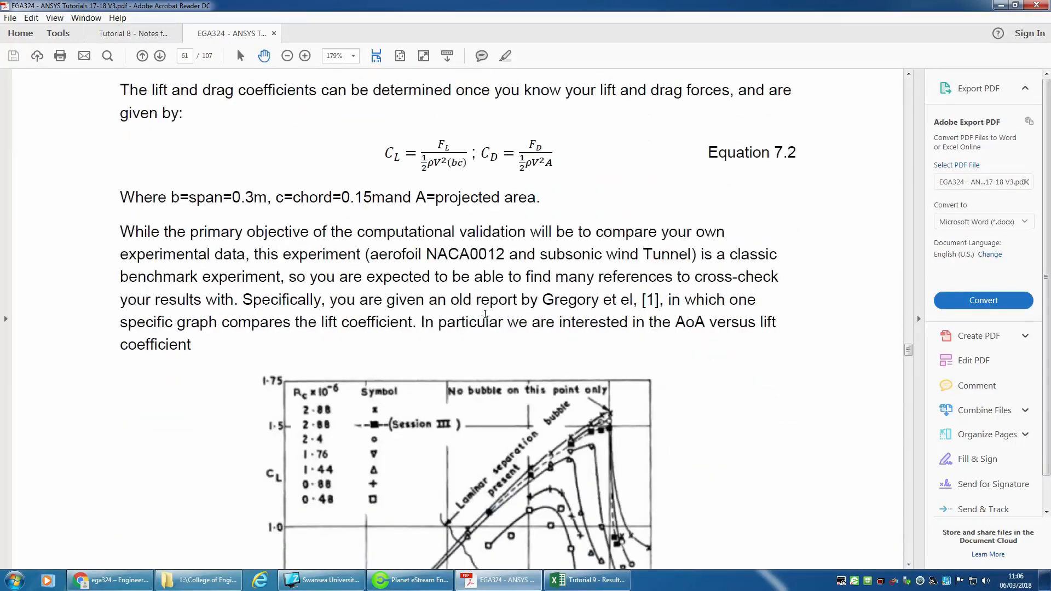
Step: Read the tutorial PDF from the lift and drag coefficient equations through the lift graph to the Tutorial 7 geometry section
scroll(485, 314, "down", 3)
scroll(485, 315, "up", 3)
scroll(526, 278, "down", 2)
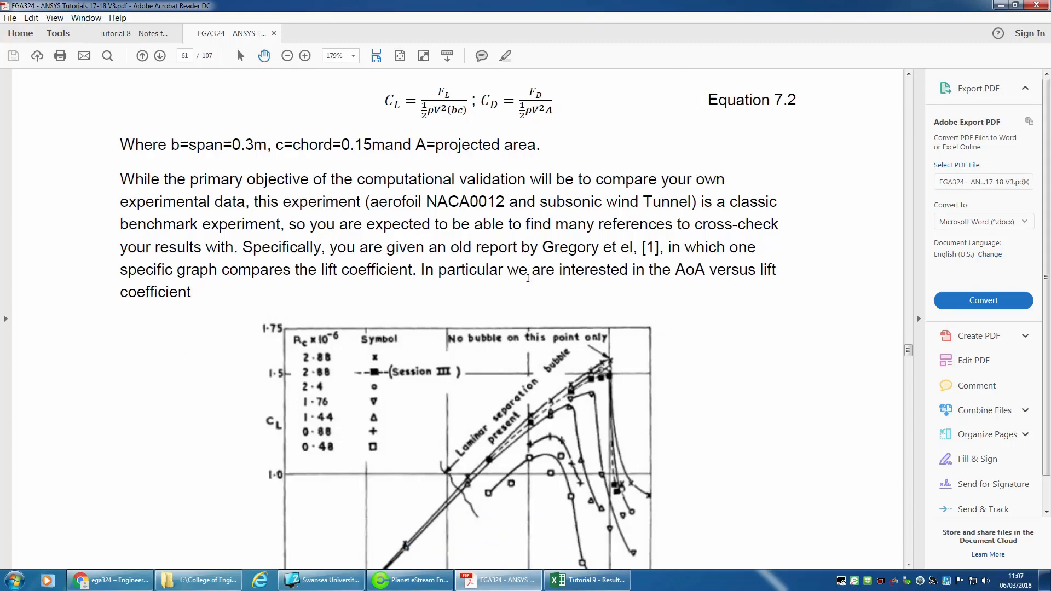
scroll(529, 277, "down", 7)
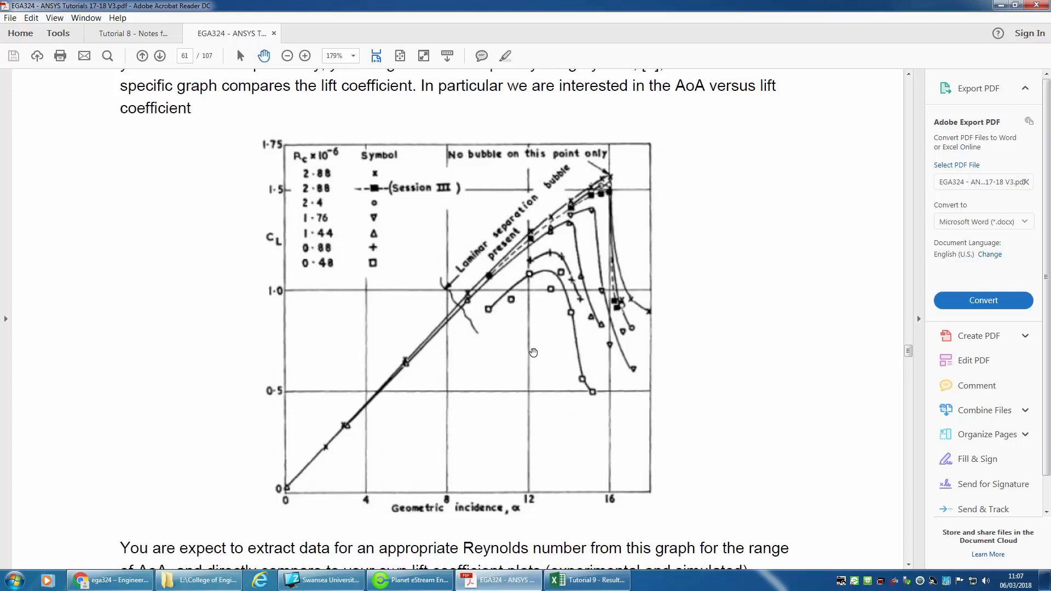
scroll(533, 353, "down", 8)
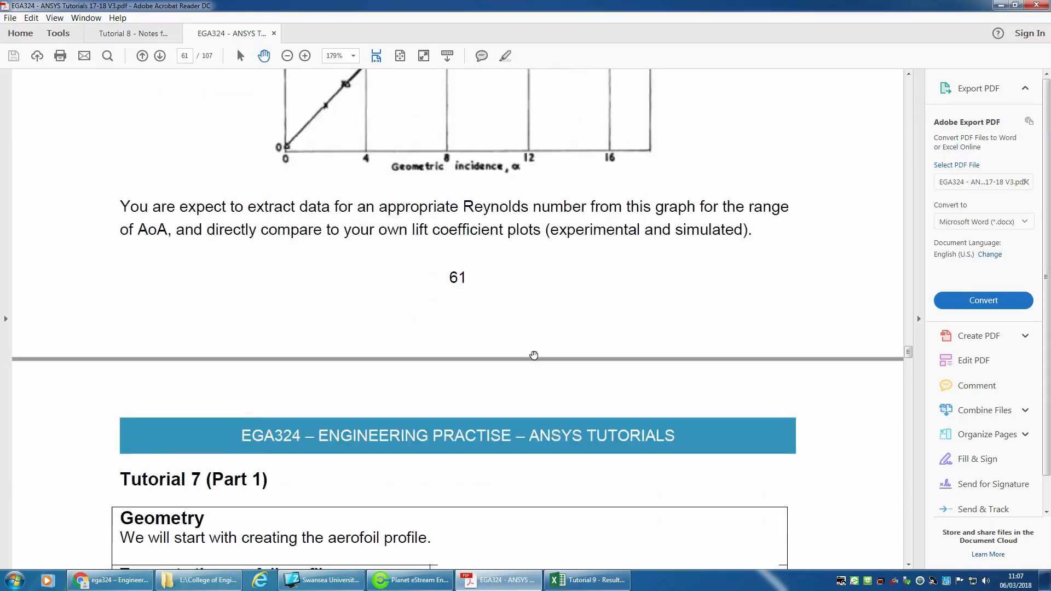
scroll(534, 355, "down", 10)
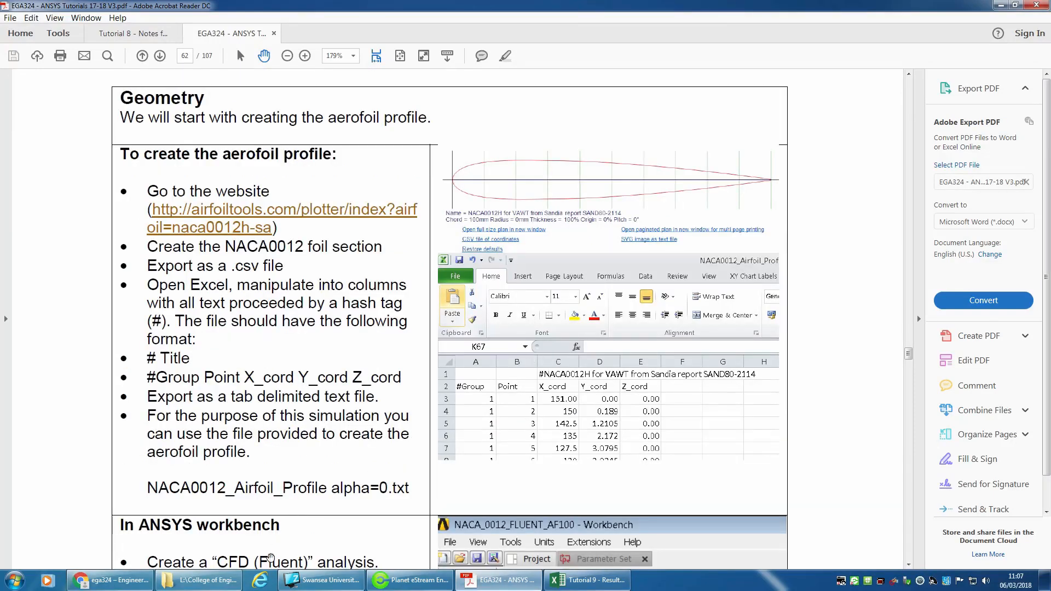
Step: Open the Tutorial 7 aerofoil project in Workbench and load the U=10 AoA=8 system's geometry in DesignModeler
left_click(1001, 5)
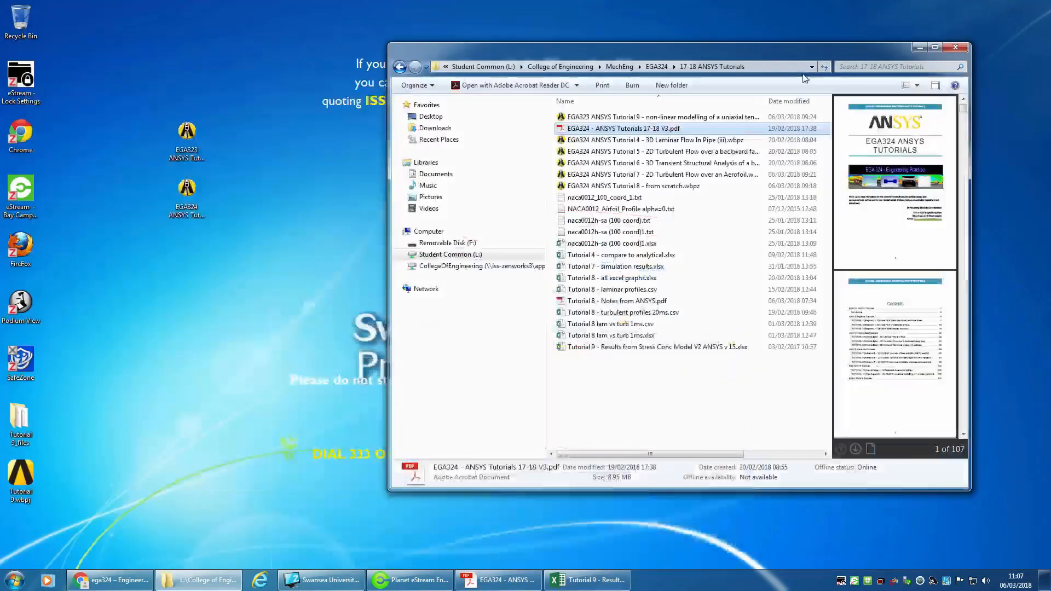
double_click(202, 193)
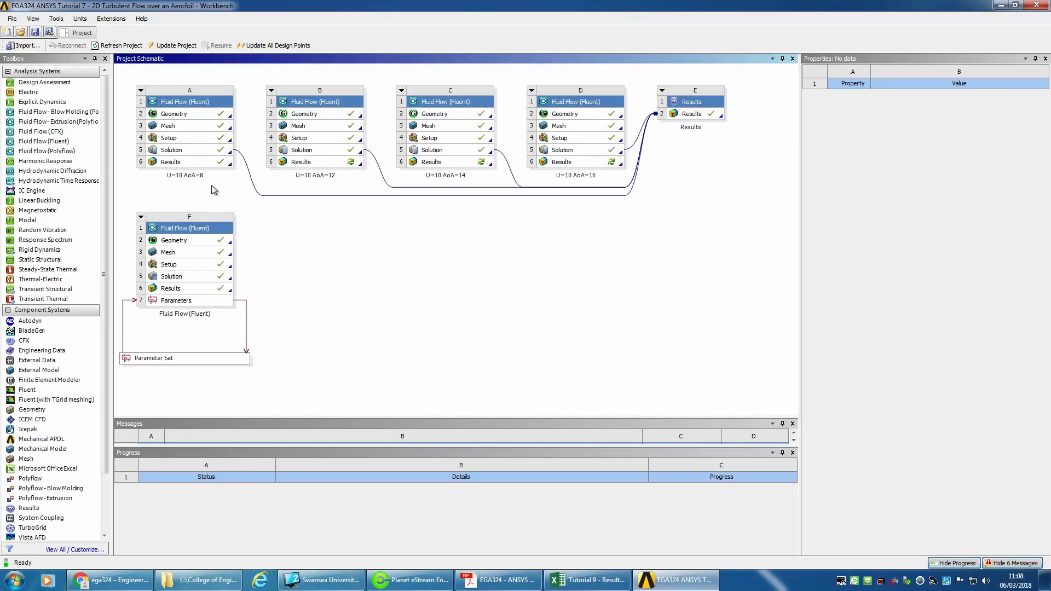
left_click(172, 116)
double_click(171, 116)
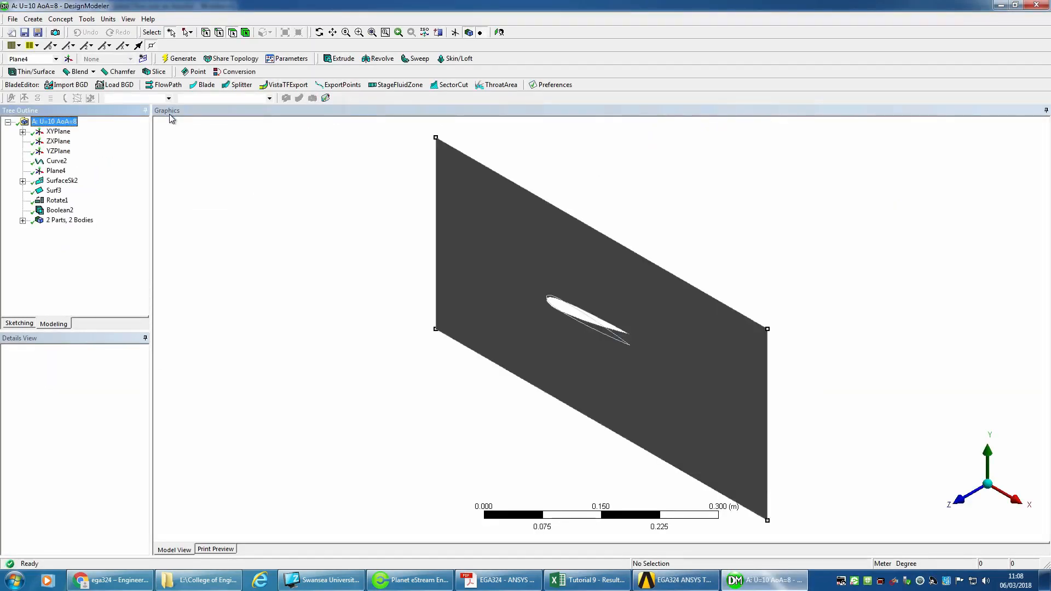
Step: View the geometry square to the XY plane and examine the details of XYPlane's Sketch1 and the Curve2 aerofoil profile
left_click(968, 499)
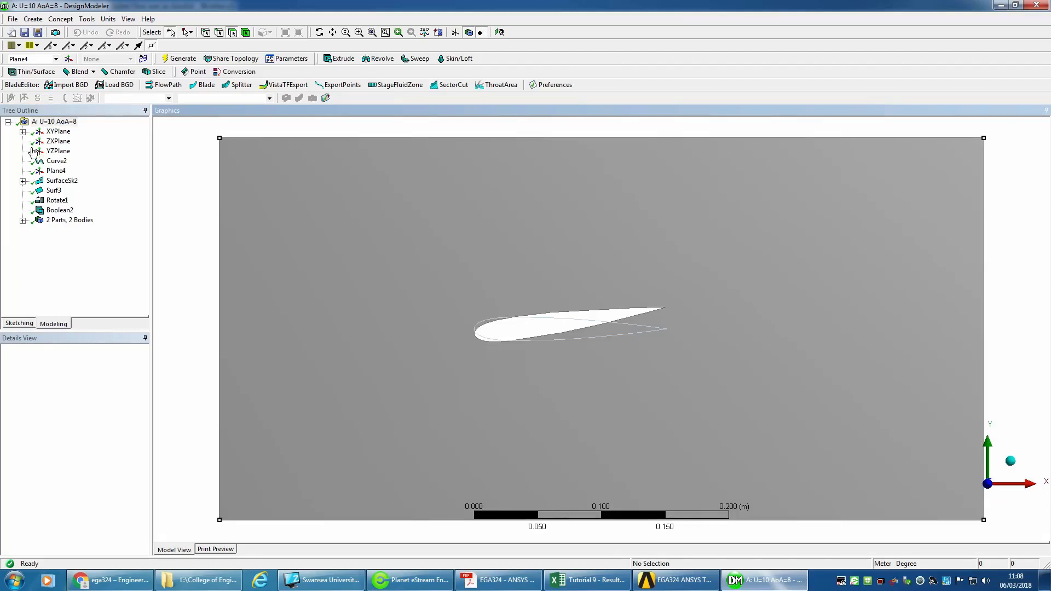
left_click(22, 132)
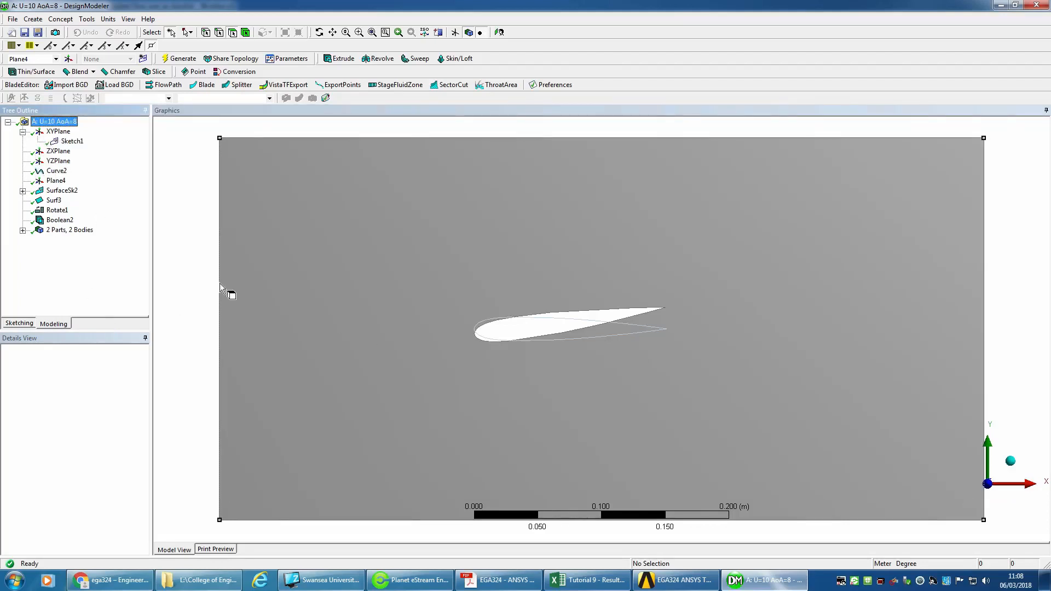
left_click(73, 143)
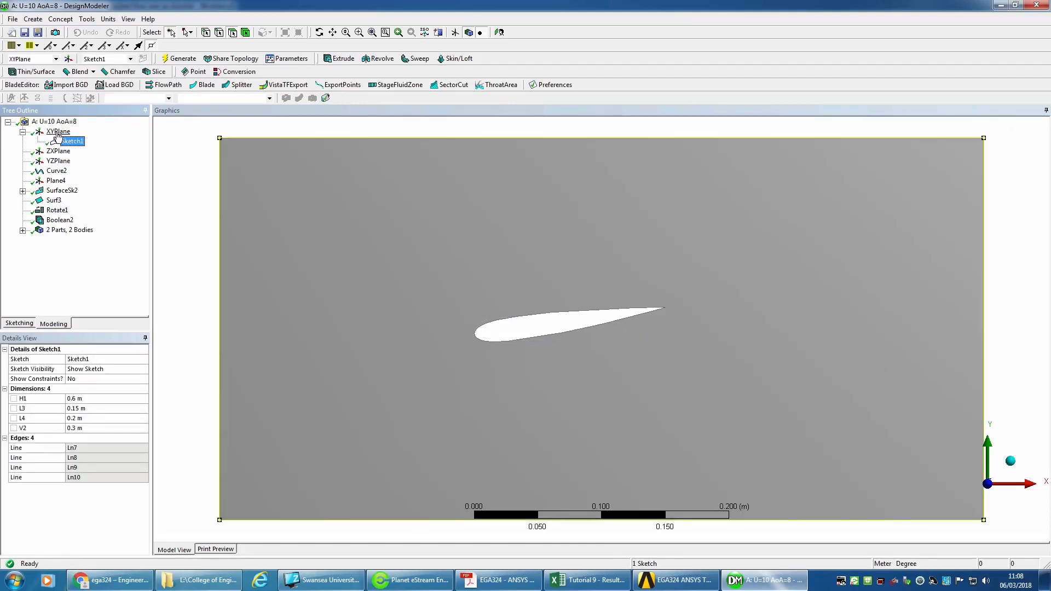
left_click(22, 191)
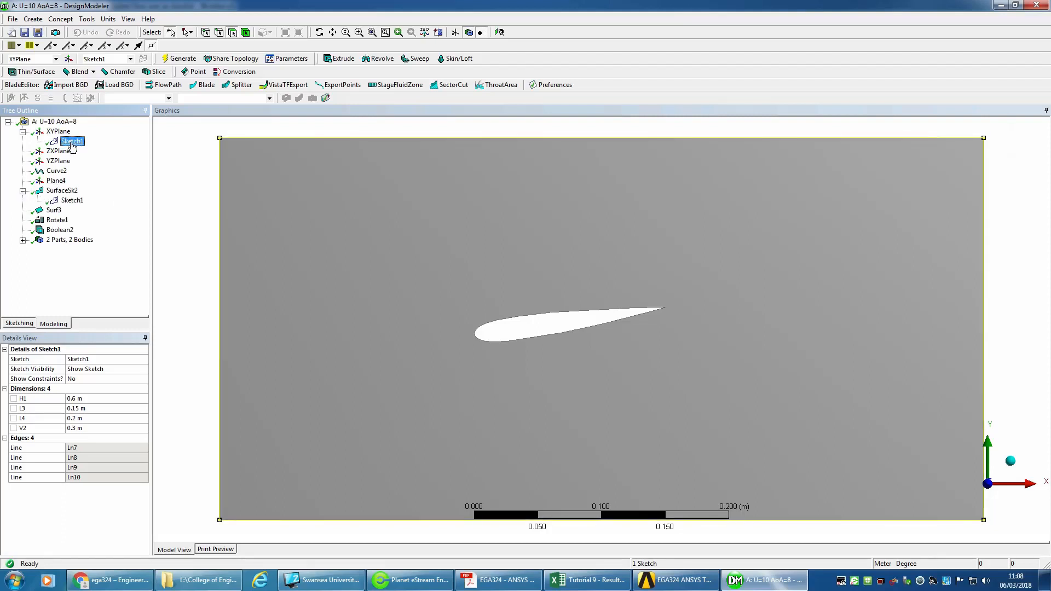
left_click(57, 171)
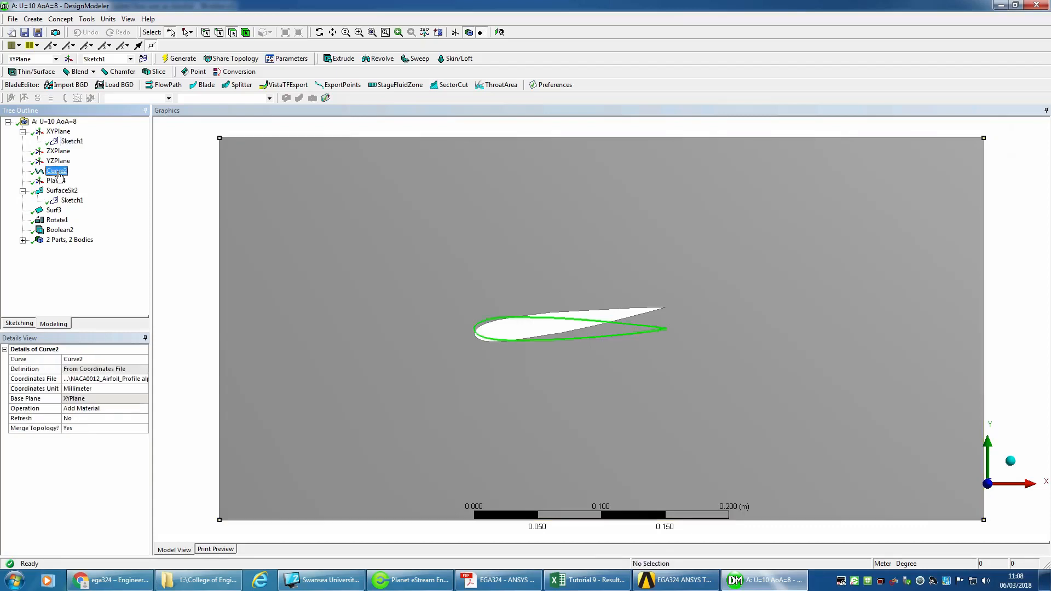
left_click(72, 142)
Step: Switch to the tutorial PDF in Acrobat Reader and read the instructions for creating the aerofoil profile and its coordinate file
left_click(498, 580)
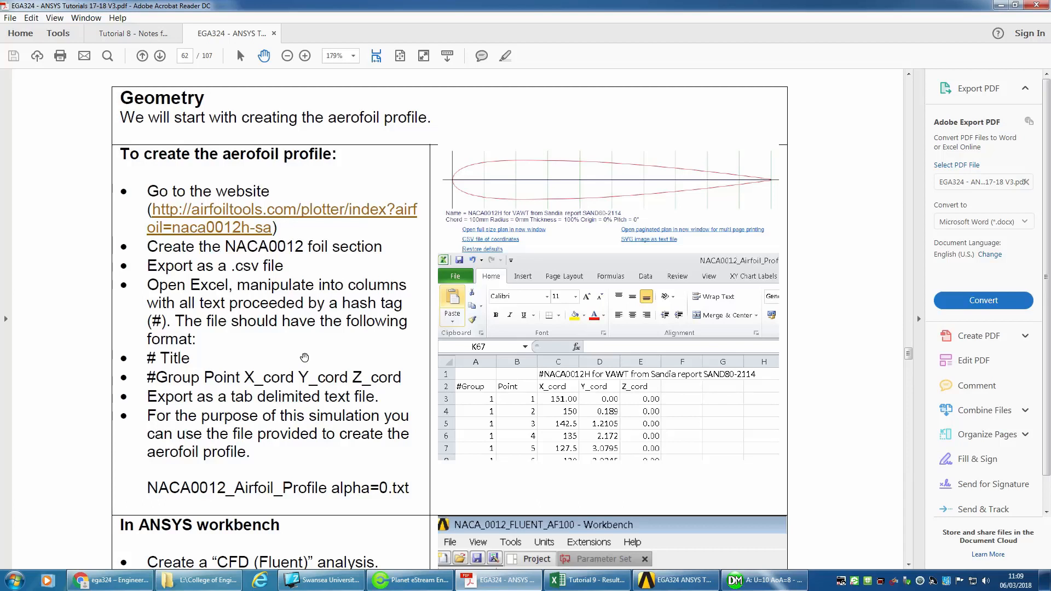
scroll(277, 433, "down", 2)
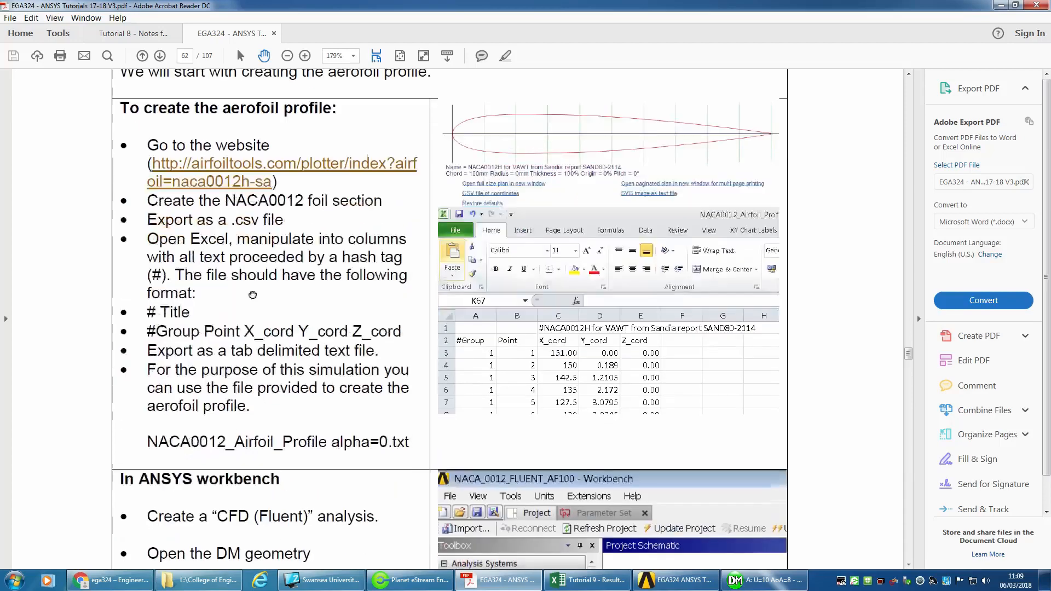
scroll(277, 433, "down", 2)
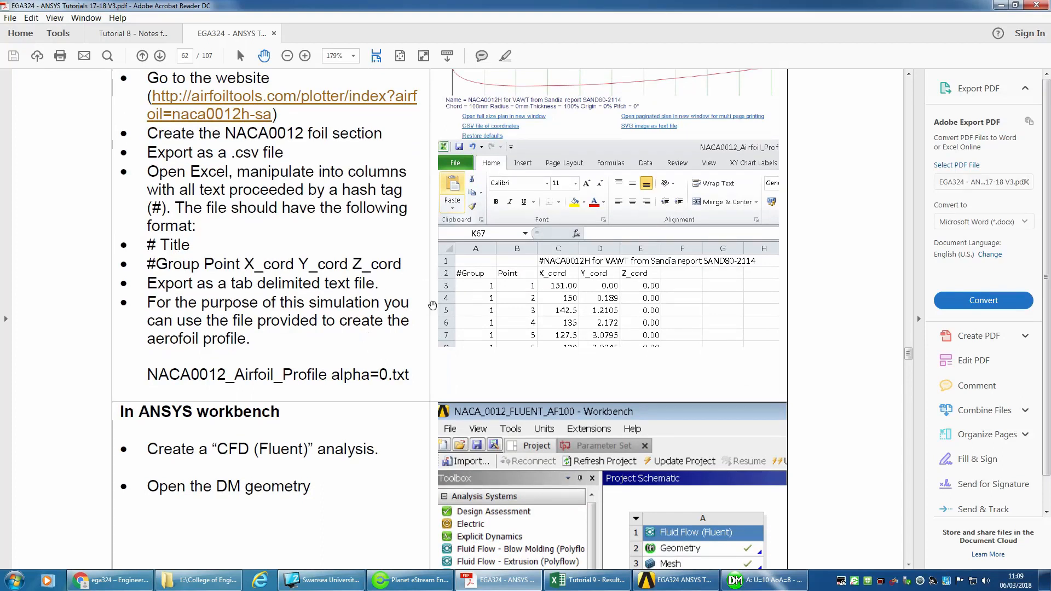
scroll(429, 310, "up", 1)
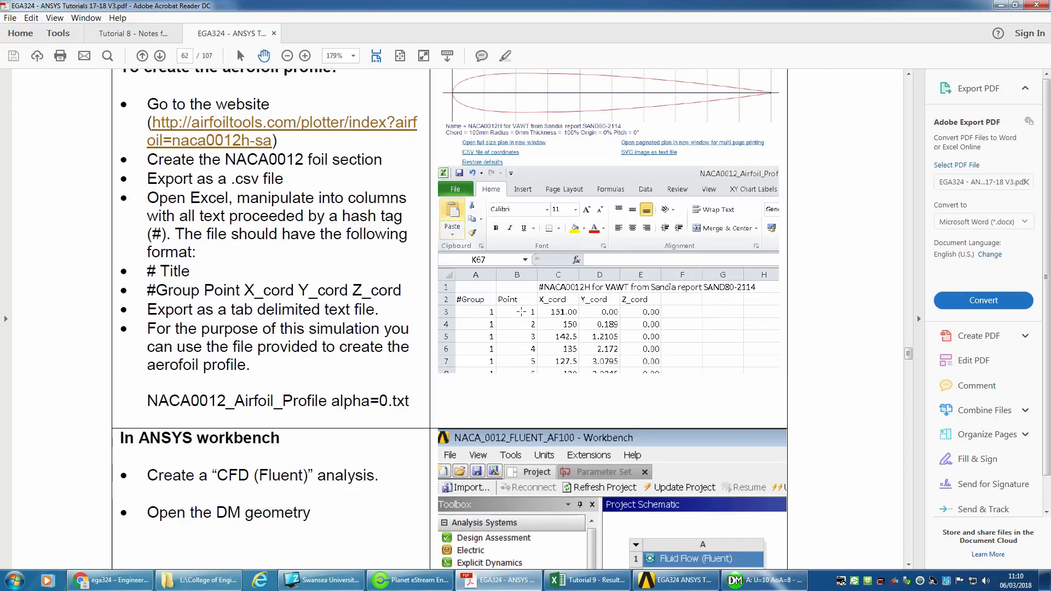
scroll(623, 257, "down", 2)
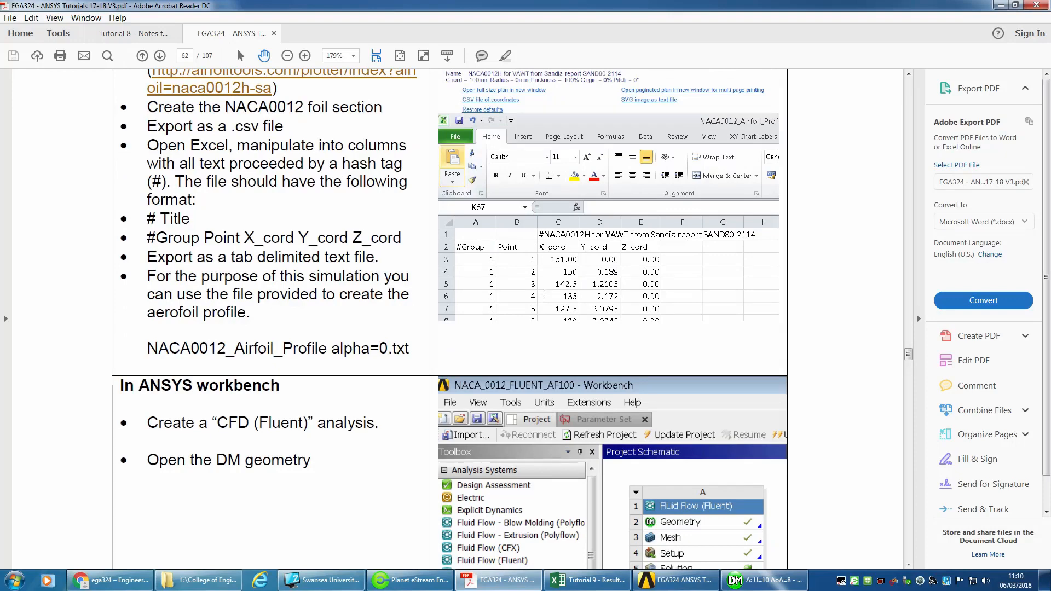
Step: Open naca0012_100_coord_1.txt from the 17-18 ANSYS Tutorials folder in Notepad and maximise its window
left_click(1002, 6)
left_click(1002, 5)
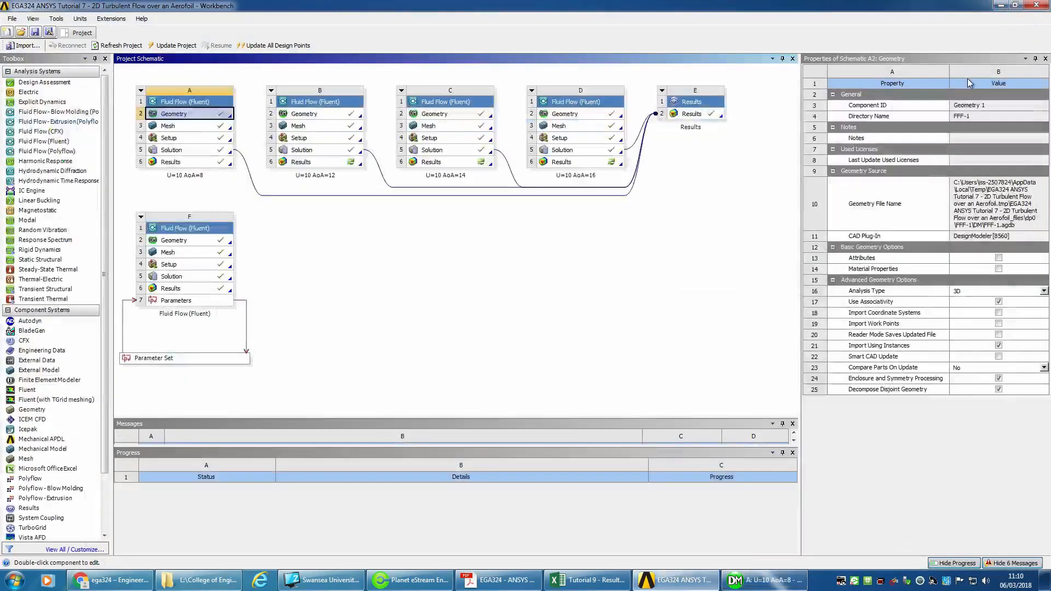
left_click(220, 584)
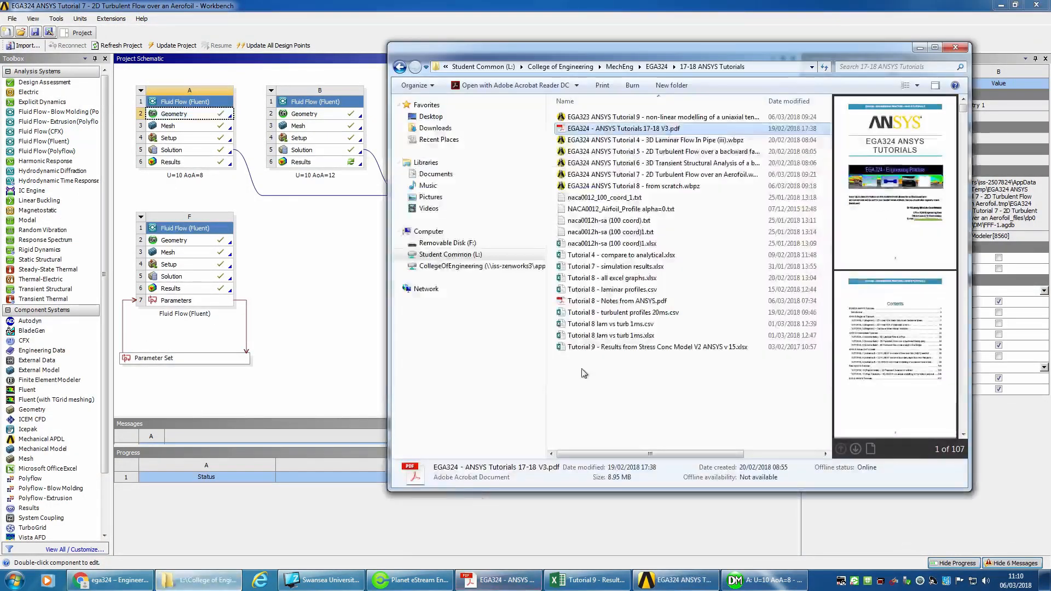
double_click(602, 197)
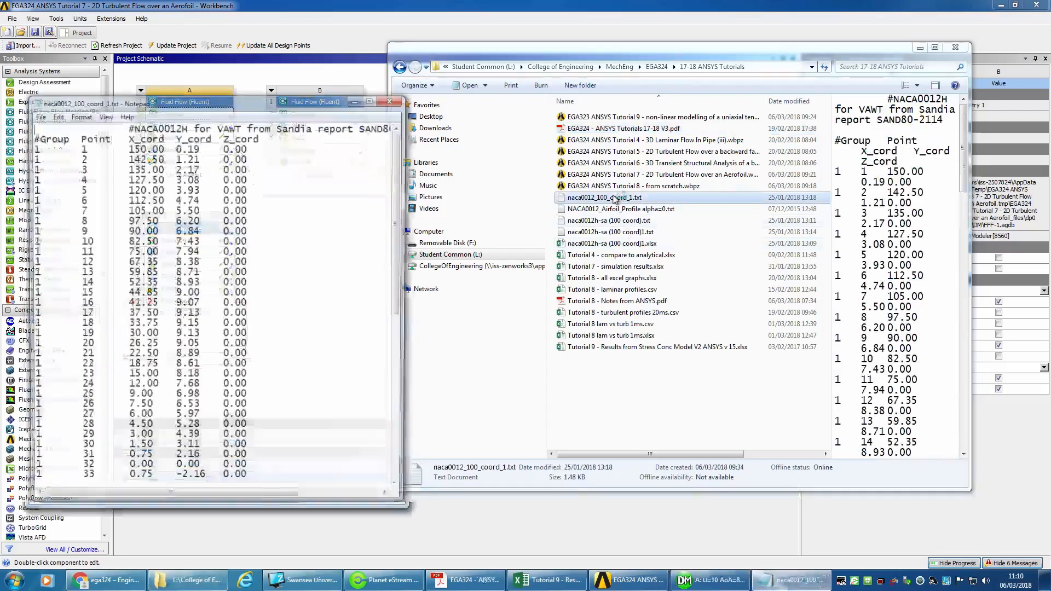
left_click(372, 100)
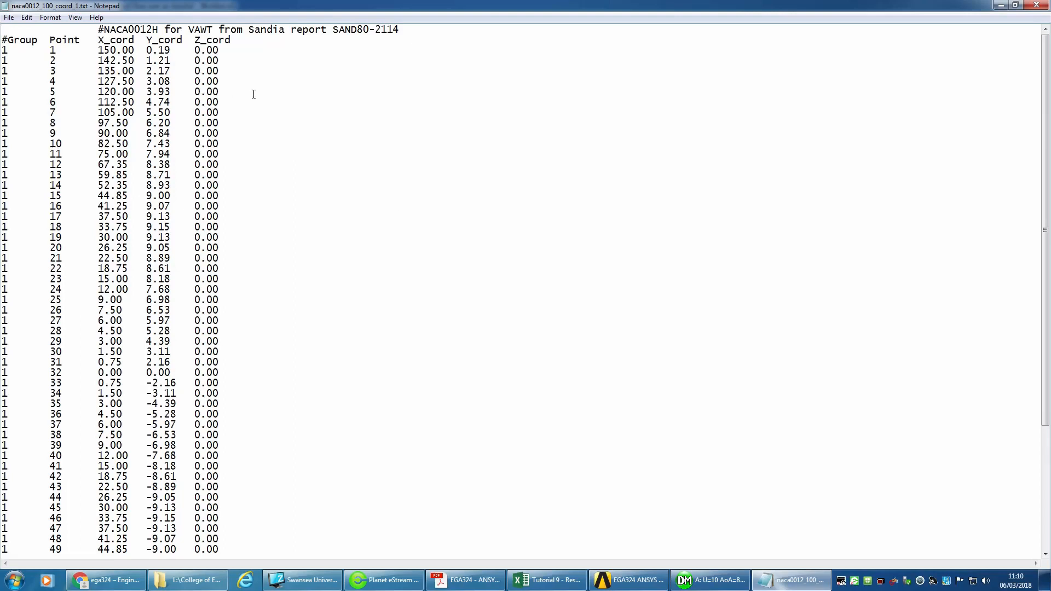
Step: Examine the coordinate file's column headings, first X coordinate and final point row, and close the file
left_click_drag(193, 40, 227, 41)
left_click_drag(98, 33, 131, 49)
left_click(134, 49)
scroll(178, 222, "down", 6)
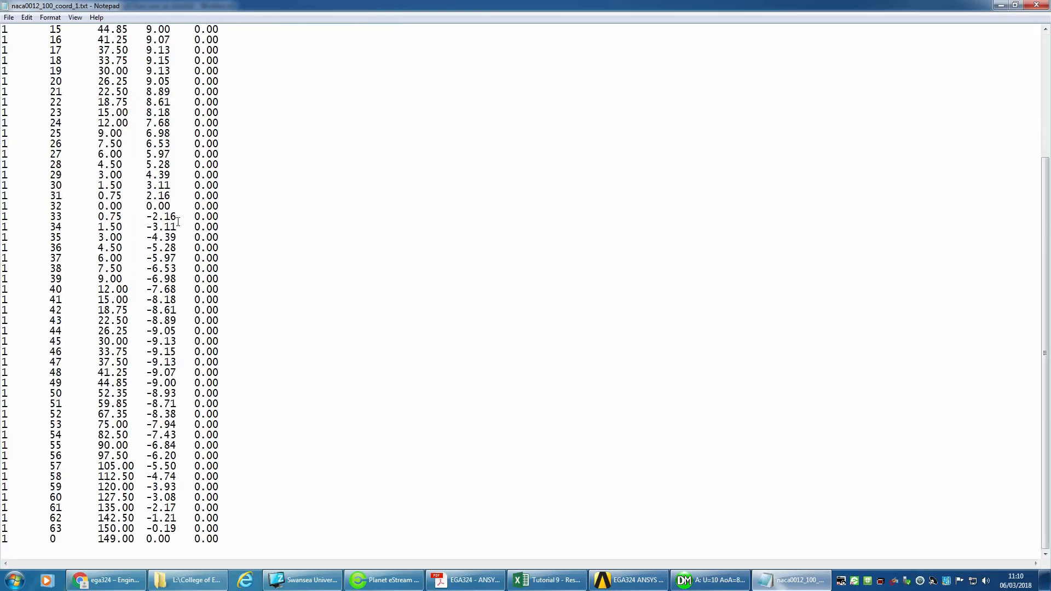
scroll(137, 424, "up", 6)
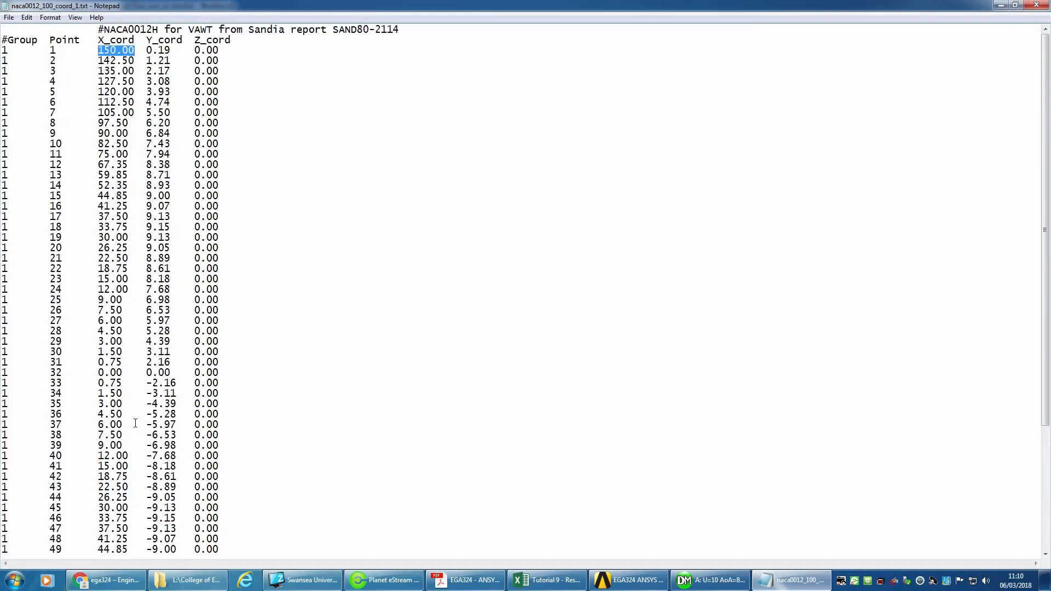
scroll(137, 432, "down", 6)
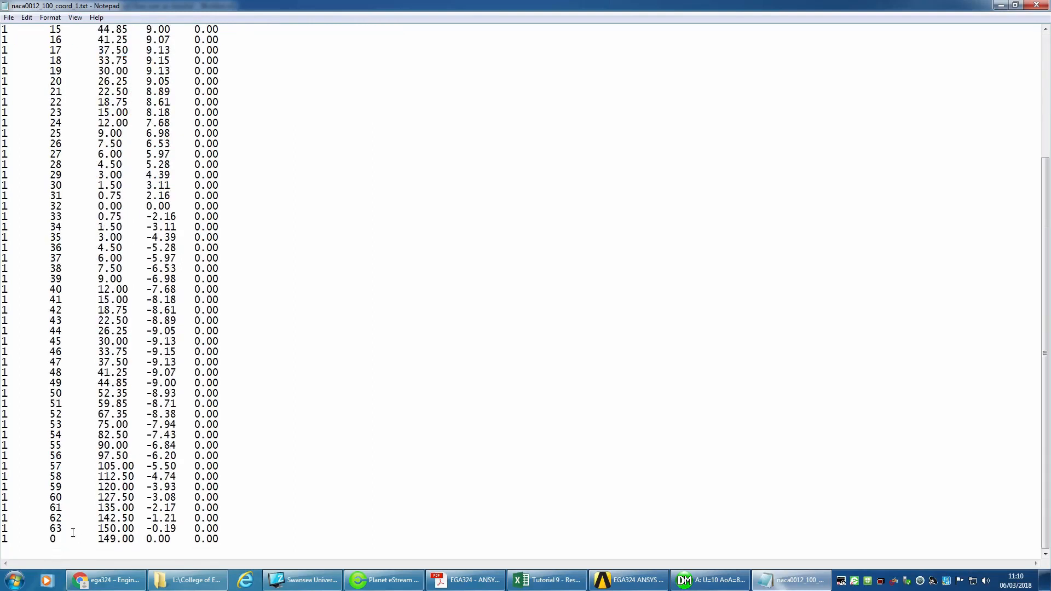
left_click_drag(225, 537, 6, 542)
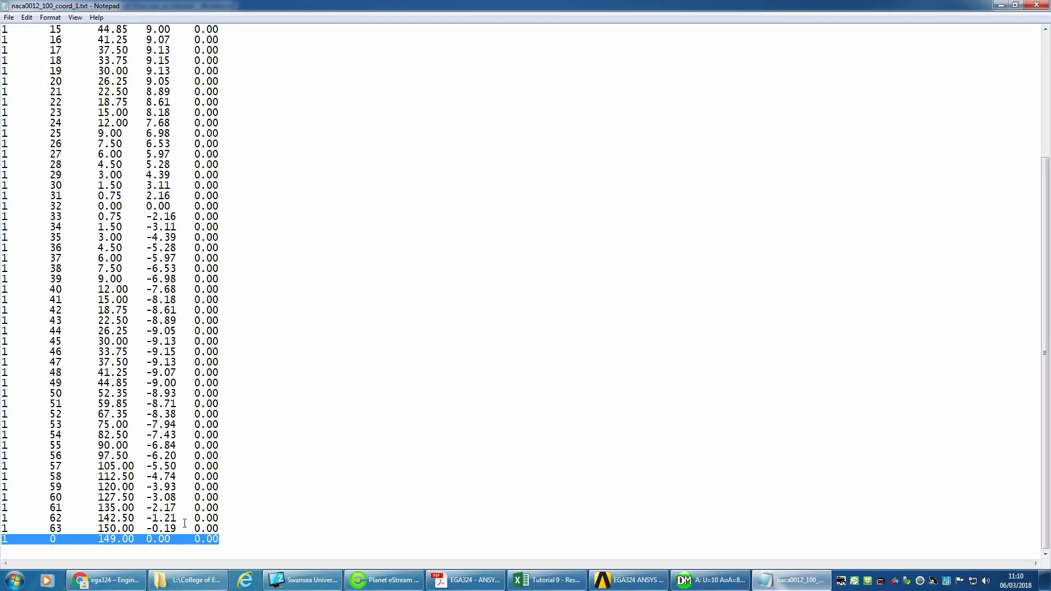
scroll(184, 524, "up", 5)
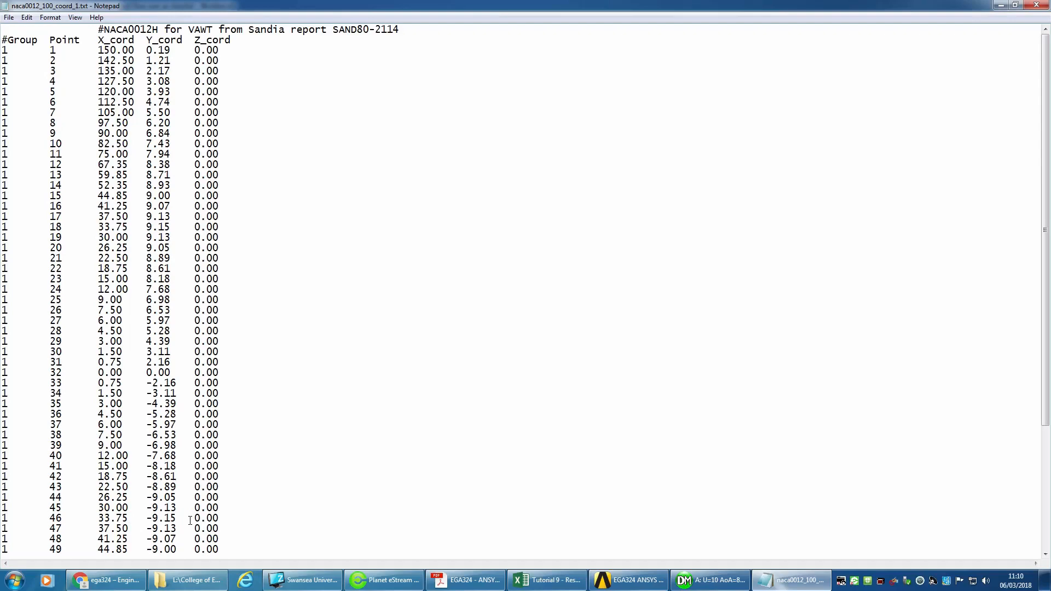
key("alt+F4")
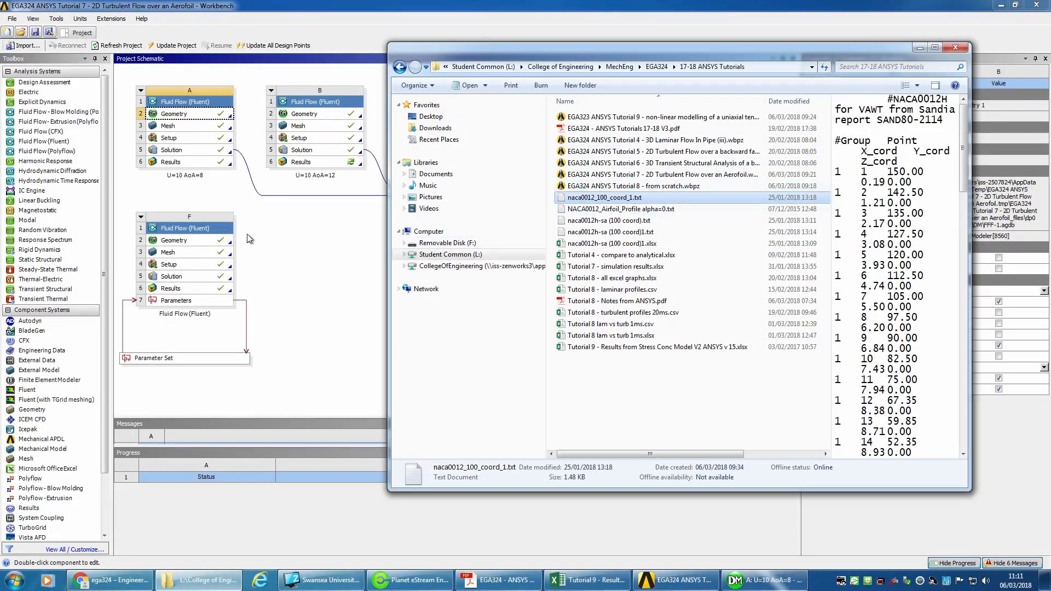
Step: Switch back to DesignModeler and review Curve2's details and the Concept commands for creating curves and surfaces
left_click(765, 580)
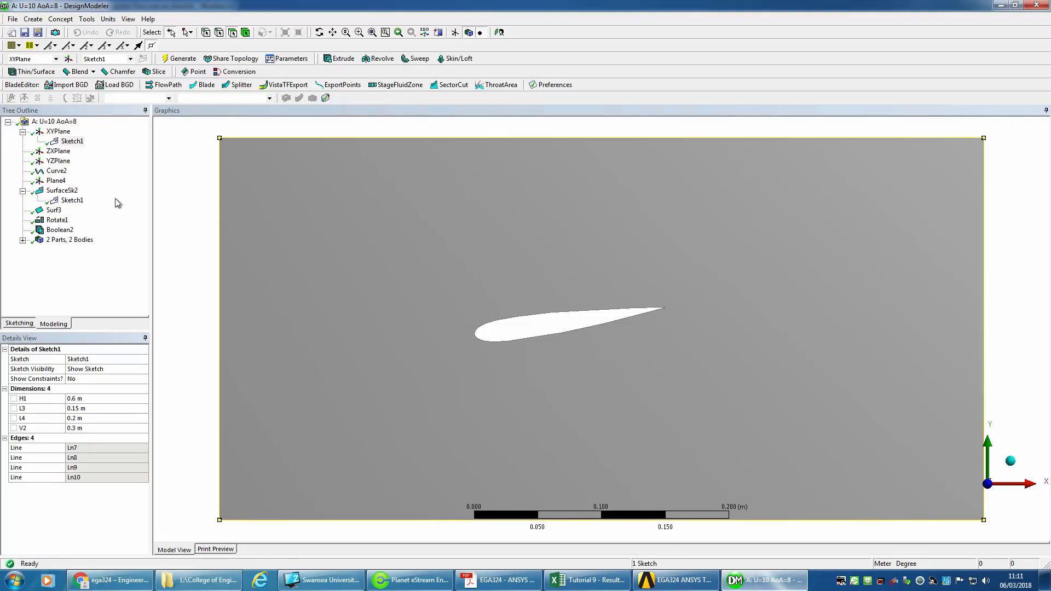
left_click(58, 171)
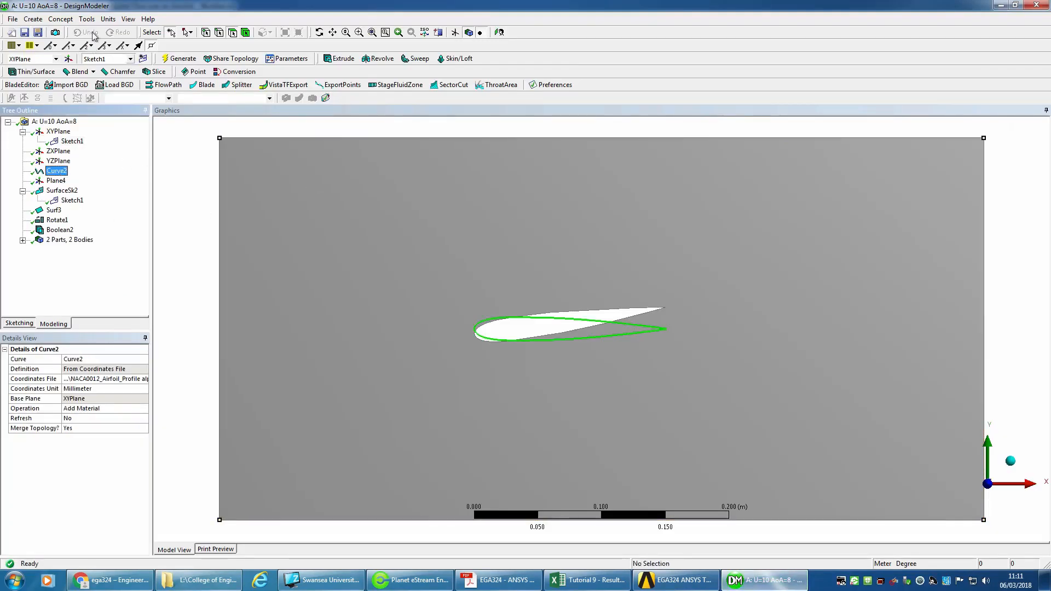
left_click(39, 21)
mouse_move(58, 25)
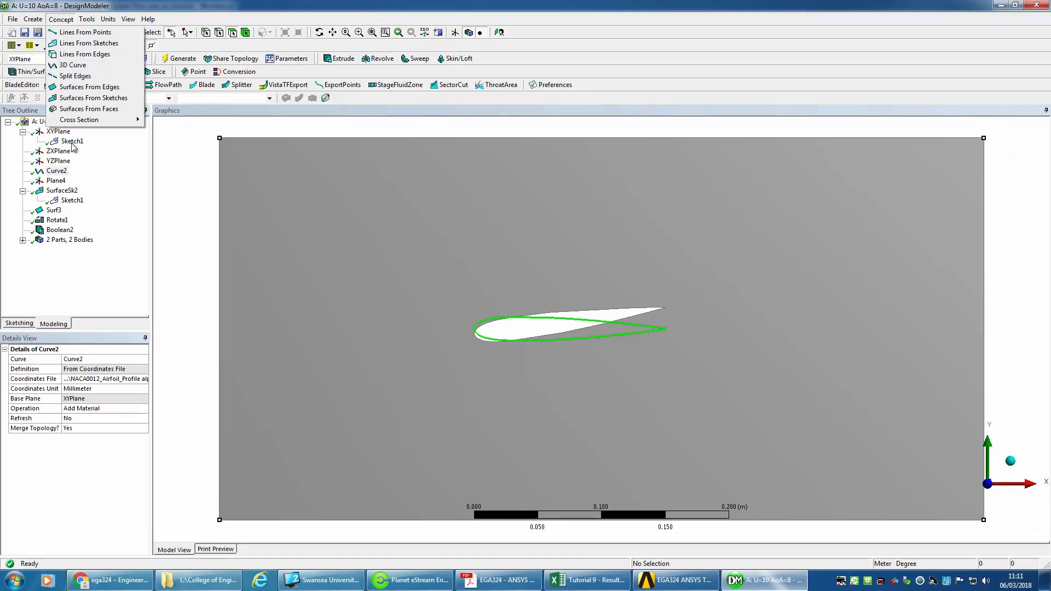
left_click(56, 171)
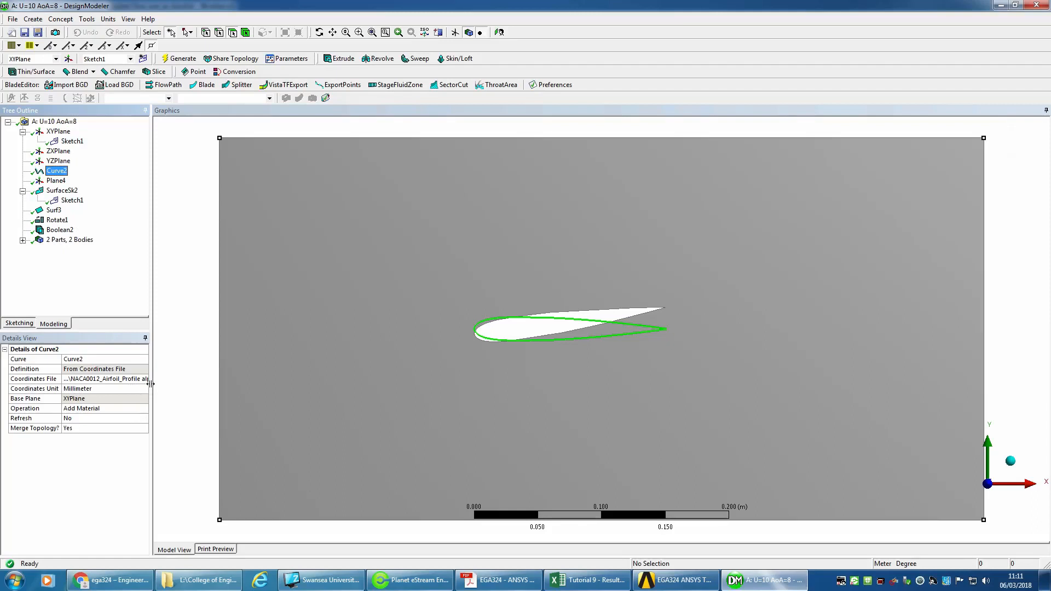
Step: Widen the details area to read Curve2's coordinates file path, and look through the Desktop in the file browser without choosing a file
left_click_drag(150, 384, 207, 384)
left_click(125, 380)
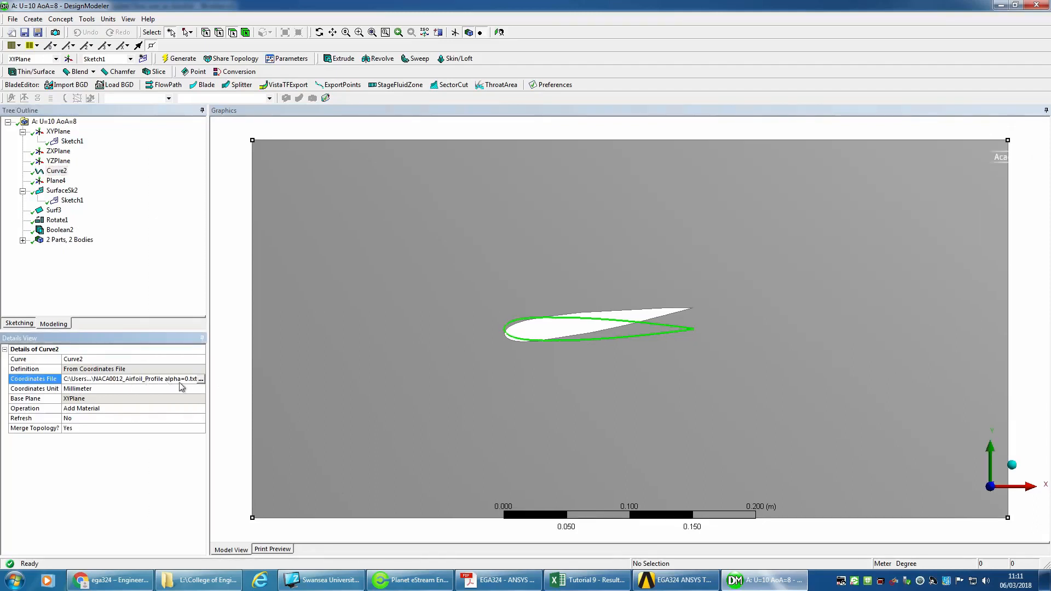
left_click(201, 379)
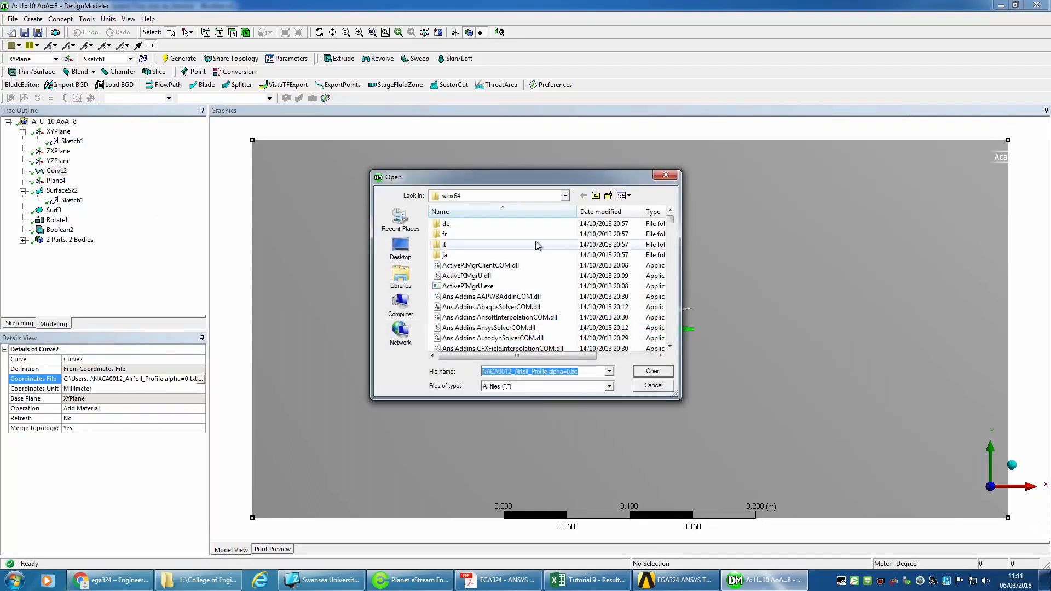
left_click(400, 248)
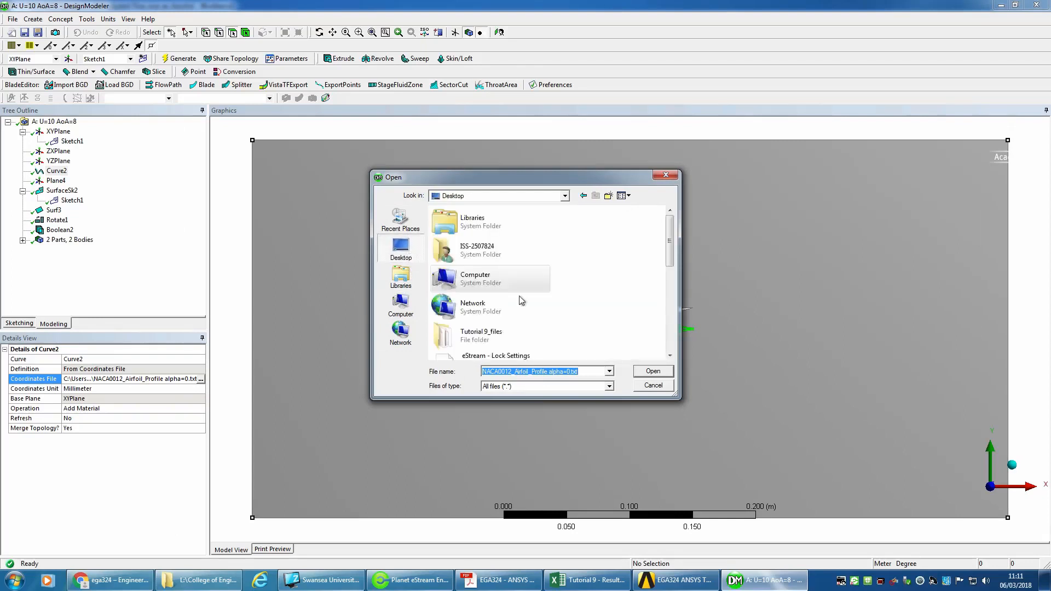
left_click(654, 386)
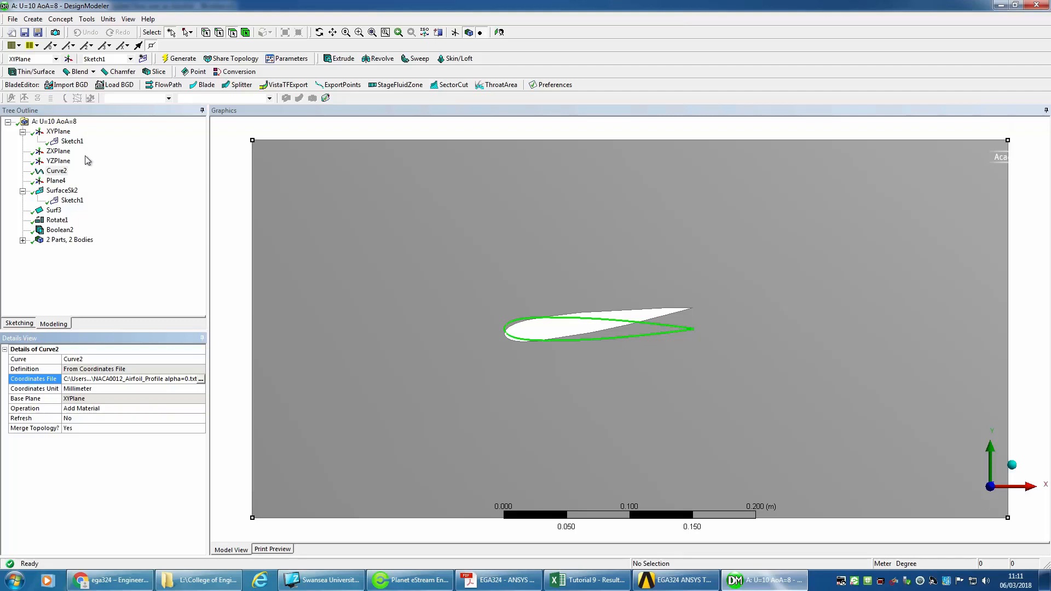
right_click(64, 183)
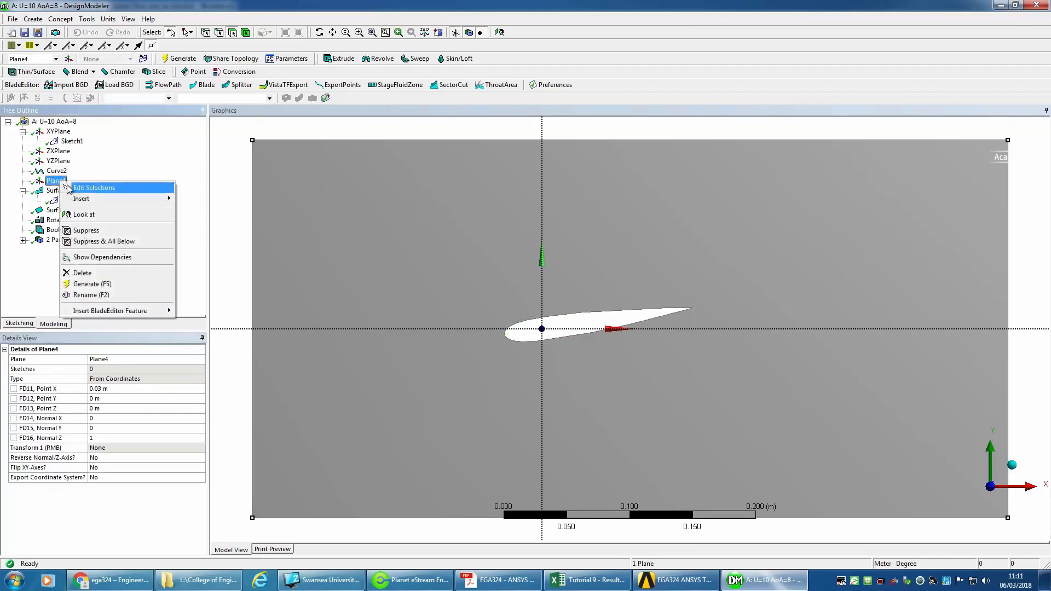
left_click(104, 231)
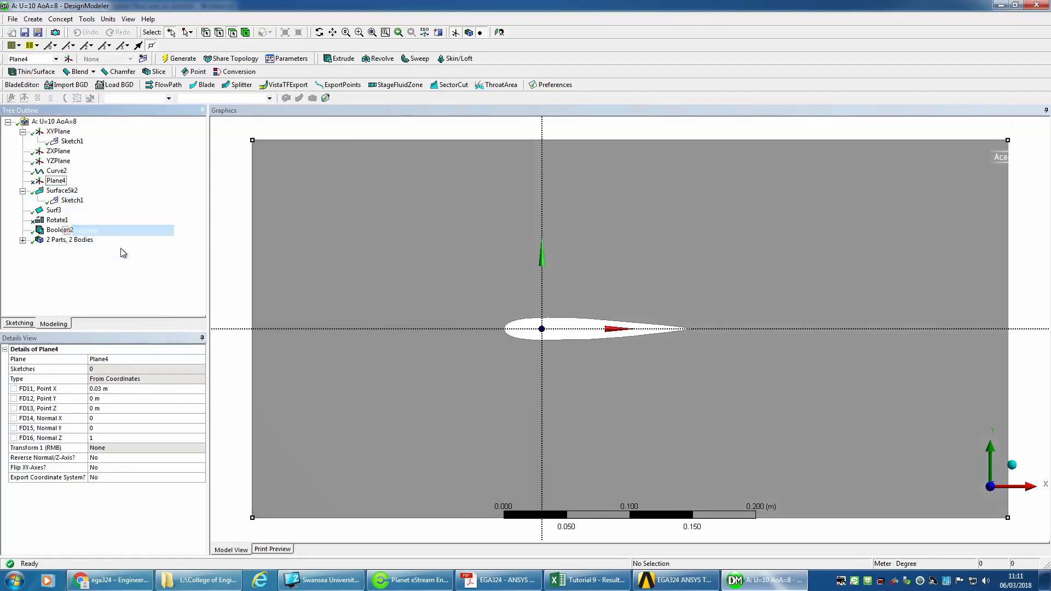
right_click(57, 181)
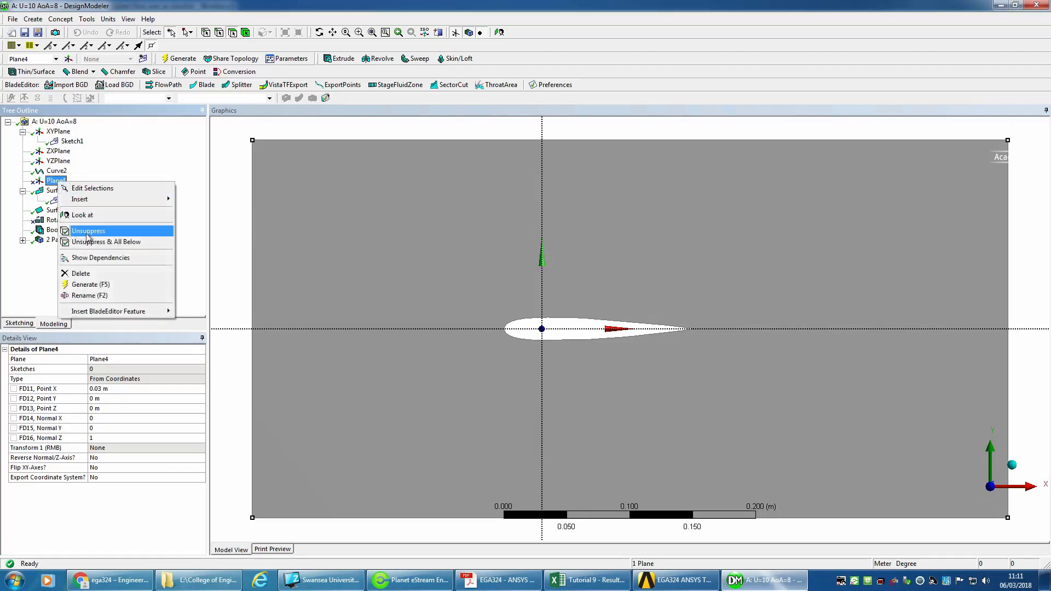
left_click(92, 242)
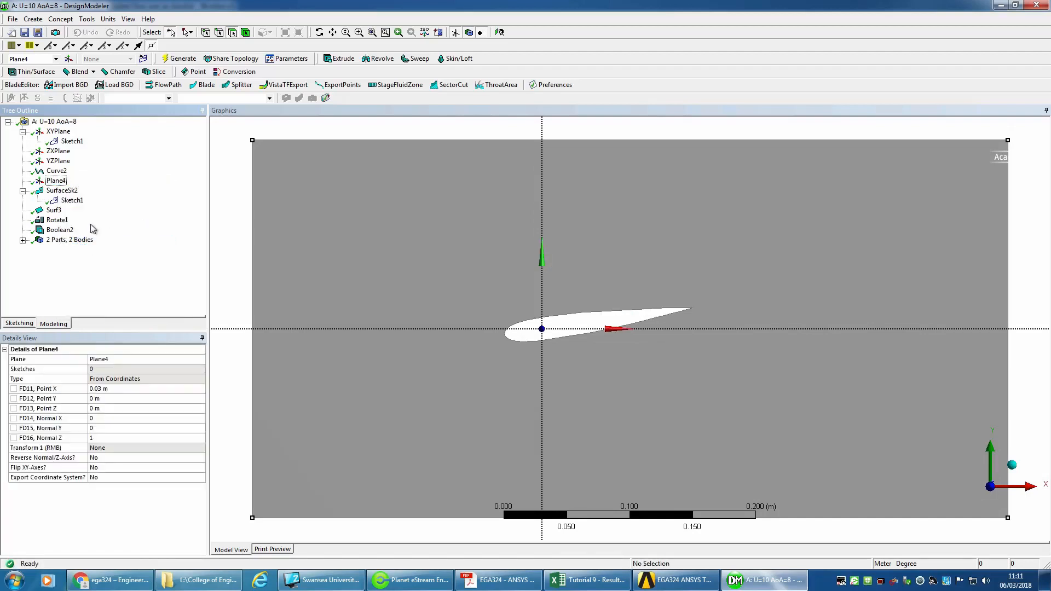
left_click(181, 60)
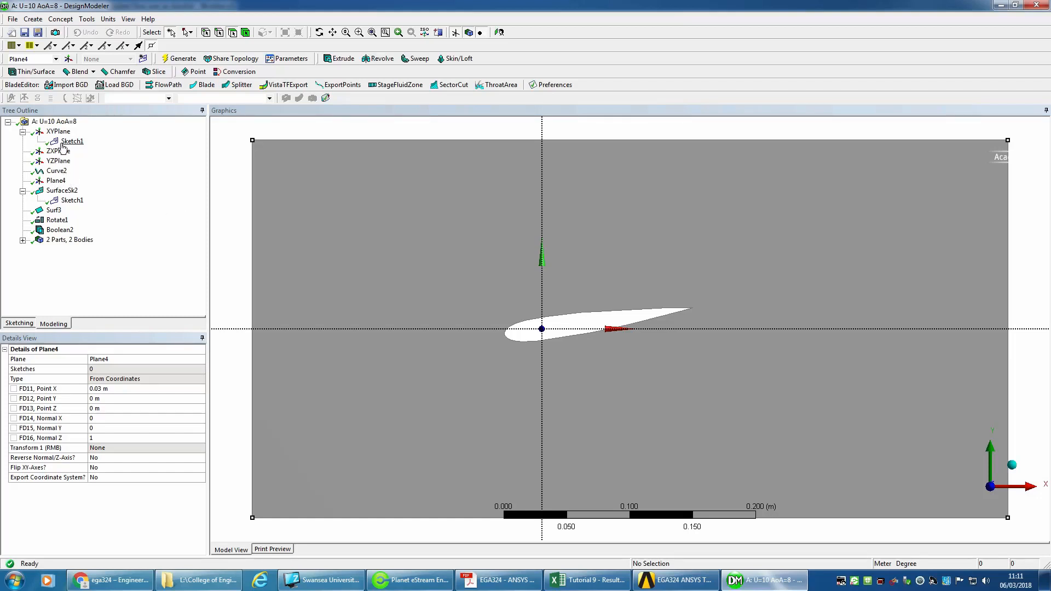
Step: Suppress SurfaceSk2 and all the features below it
left_click(59, 173)
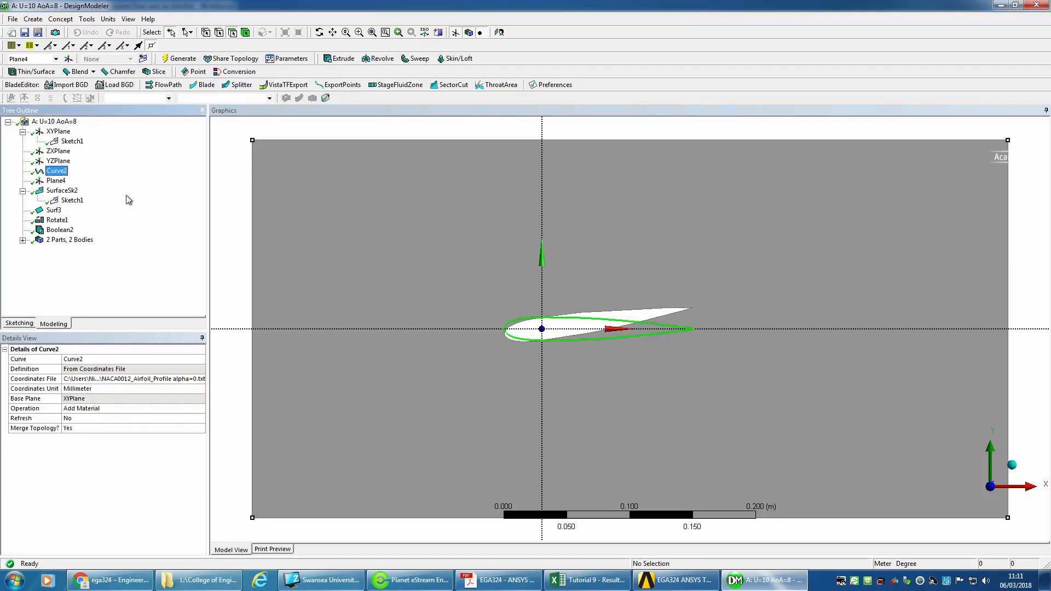
left_click(69, 192)
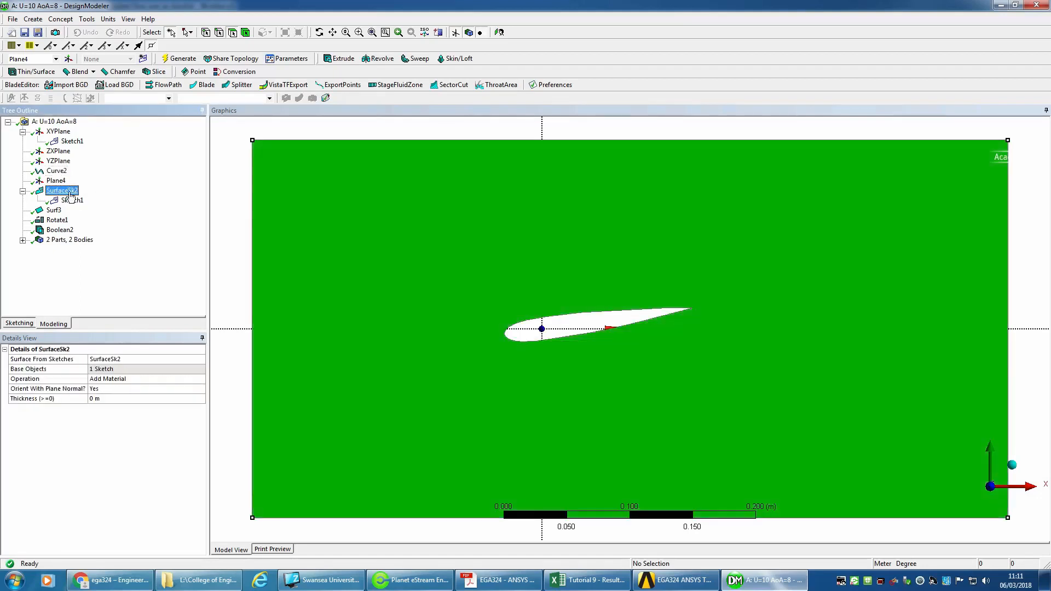
right_click(70, 196)
left_click(110, 236)
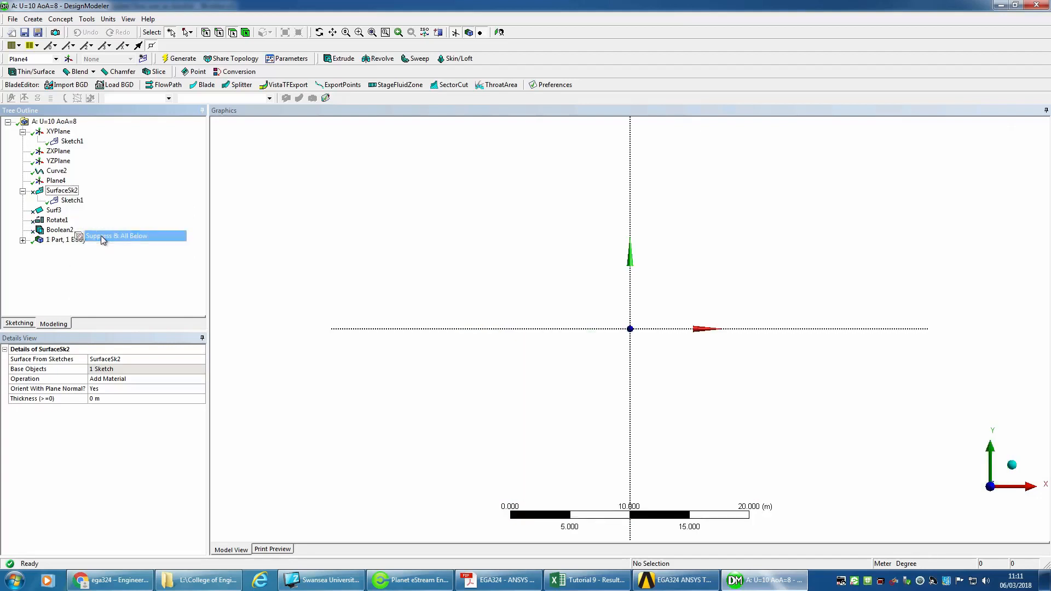
Step: Examine the aerofoil outline of Curve2 close up and look through the Concept commands for creating surfaces
left_click(56, 171)
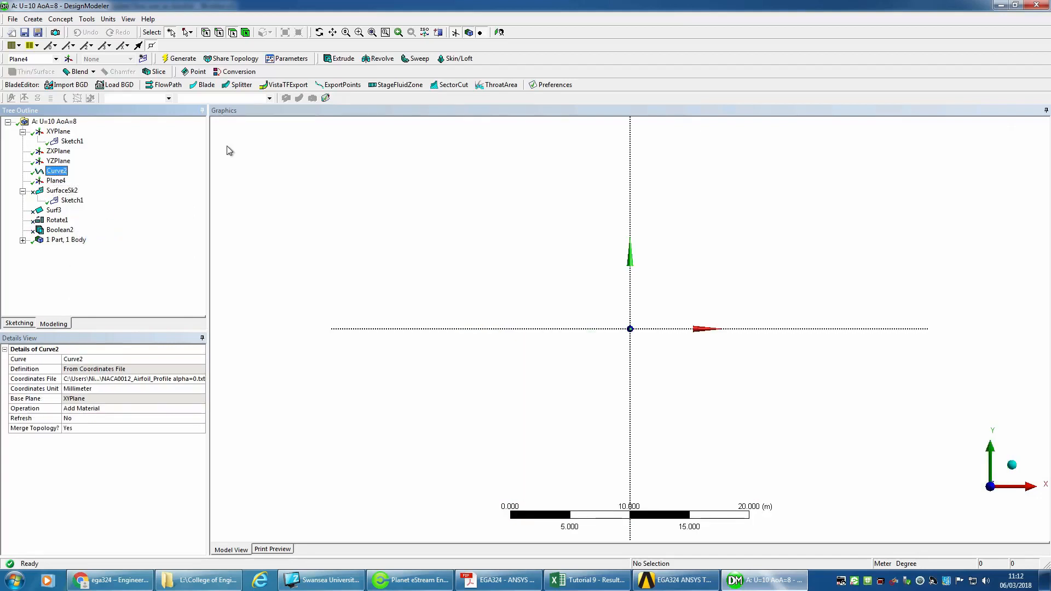
left_click(373, 32)
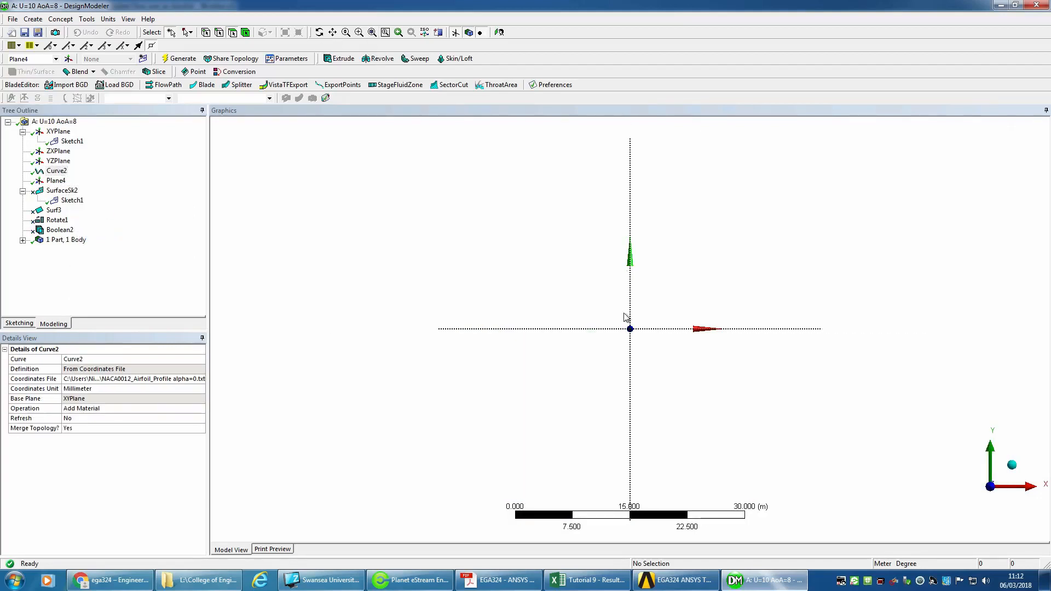
left_click_drag(615, 312, 669, 348)
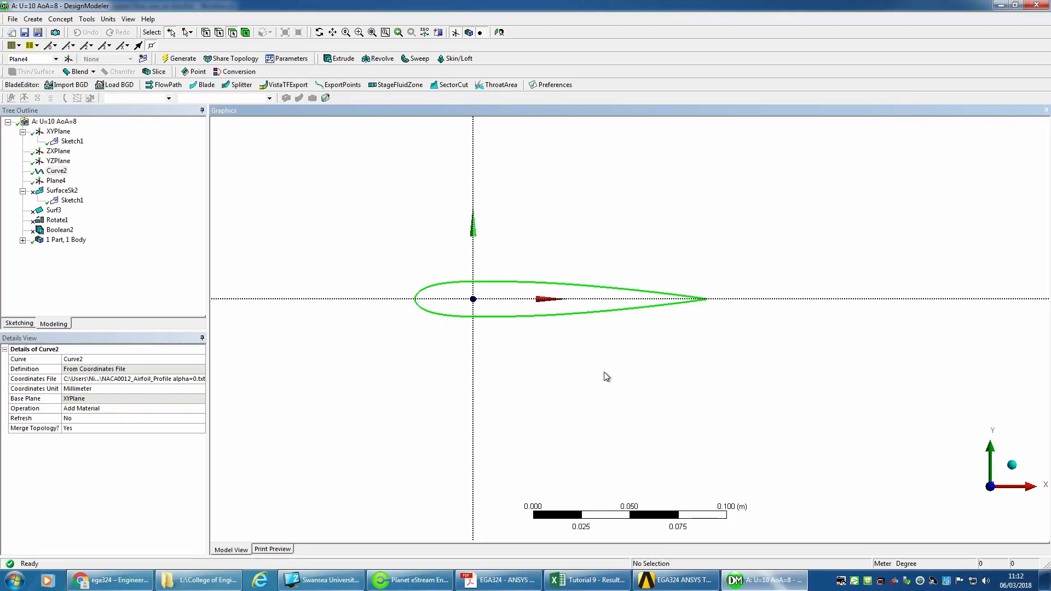
left_click(61, 20)
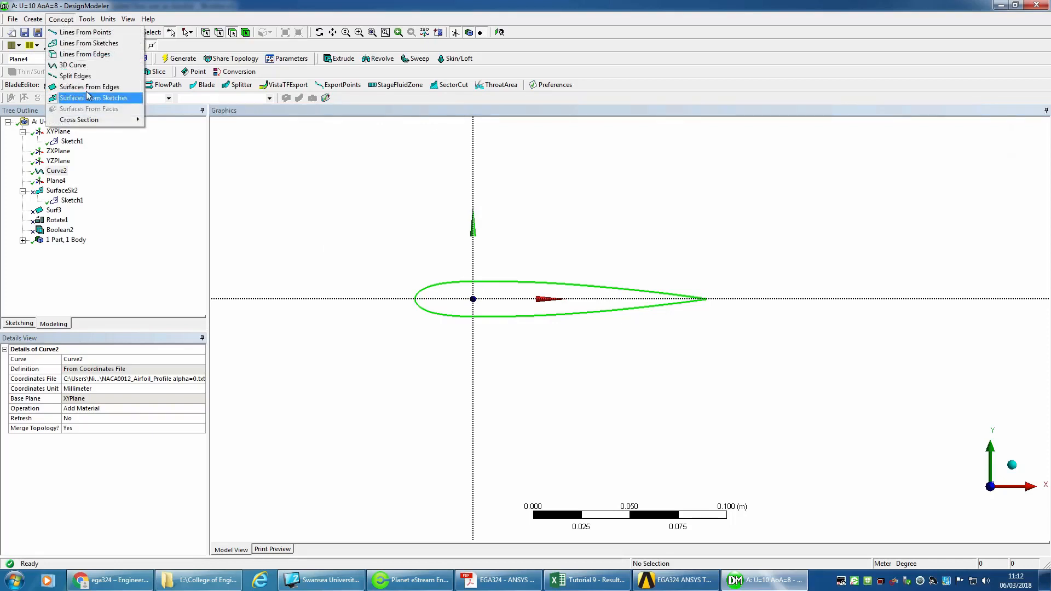
Step: Unsuppress only SurfaceSk2, leaving the features below it suppressed
left_click(67, 192)
right_click(67, 193)
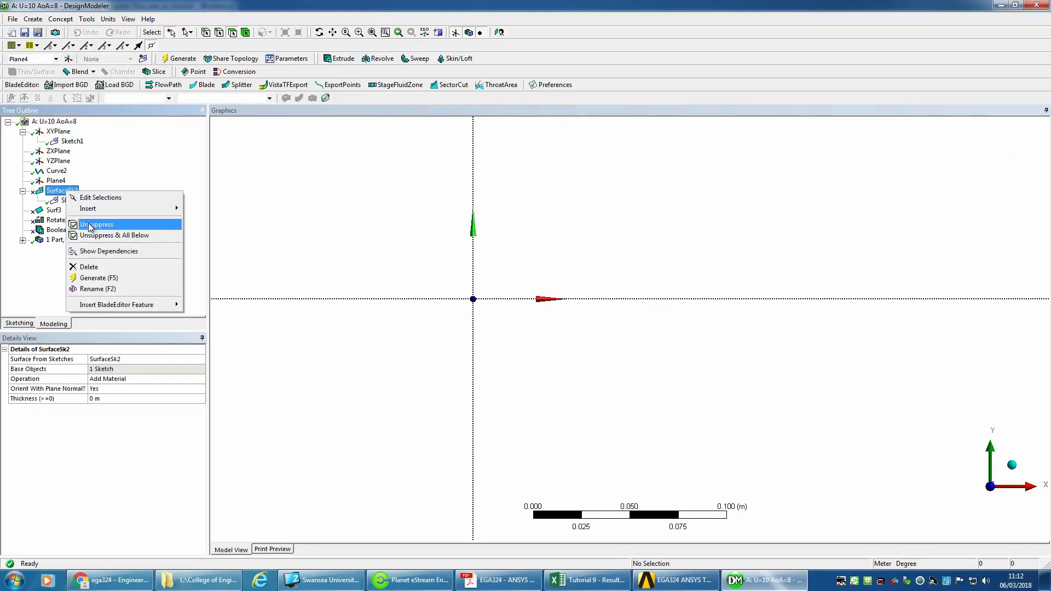
left_click(90, 229)
Step: Examine the rectangle of Sketch1 behind SurfaceSk2, including its dimensions and its position around the XYPlane origin
left_click(73, 201)
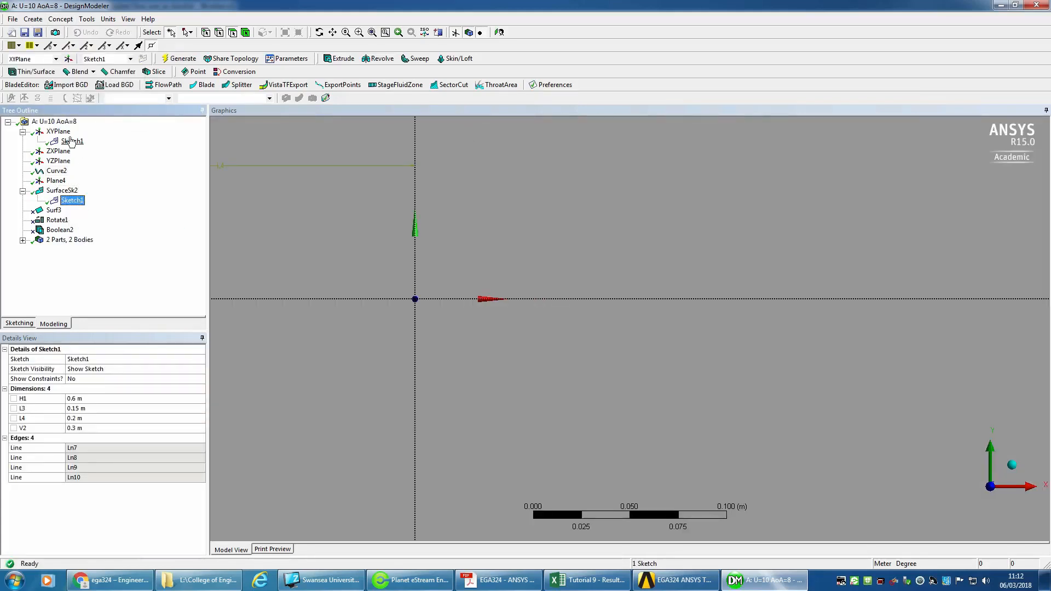
left_click(372, 32)
left_click_drag(668, 123, 751, 173)
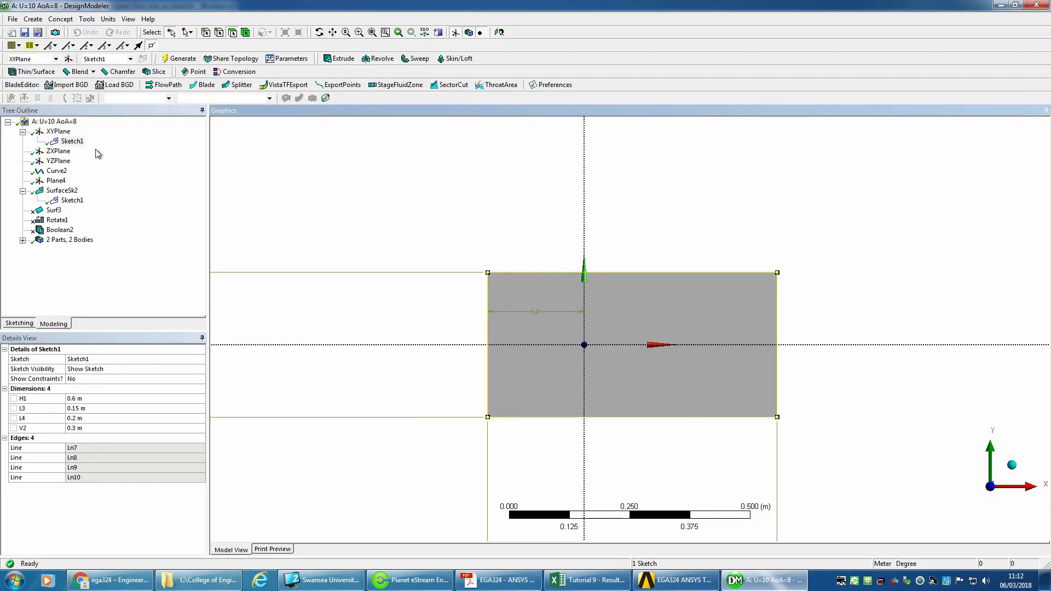
left_click(72, 141)
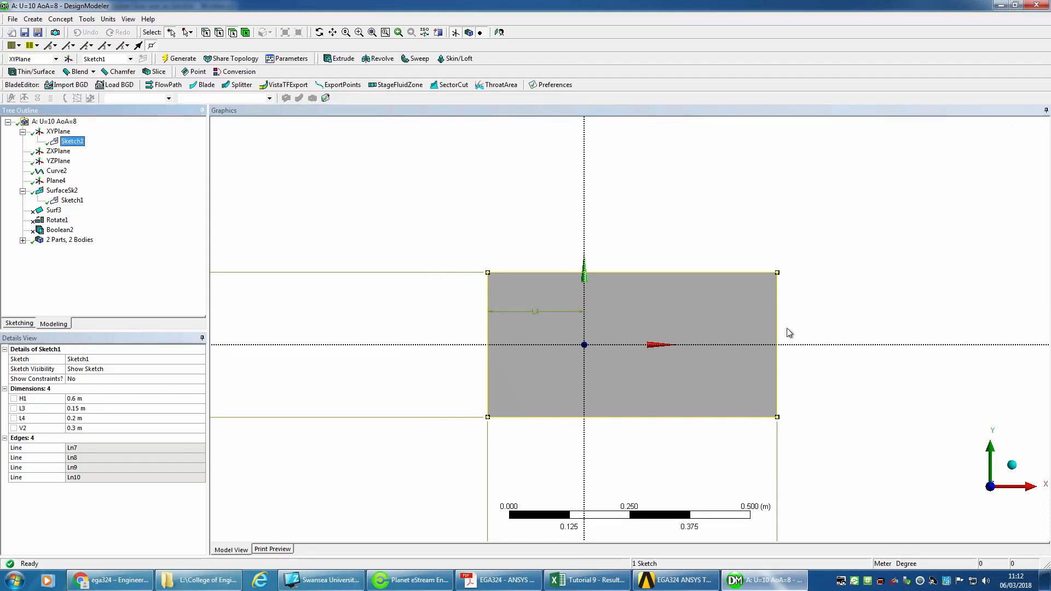
right_click_drag(576, 334, 606, 361)
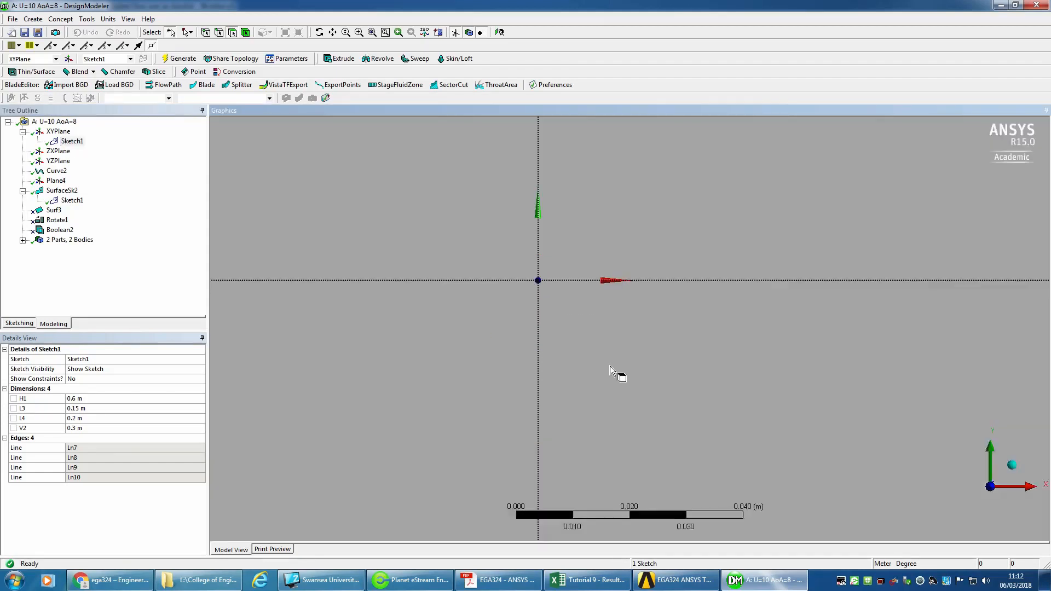
right_click_drag(502, 237, 678, 436)
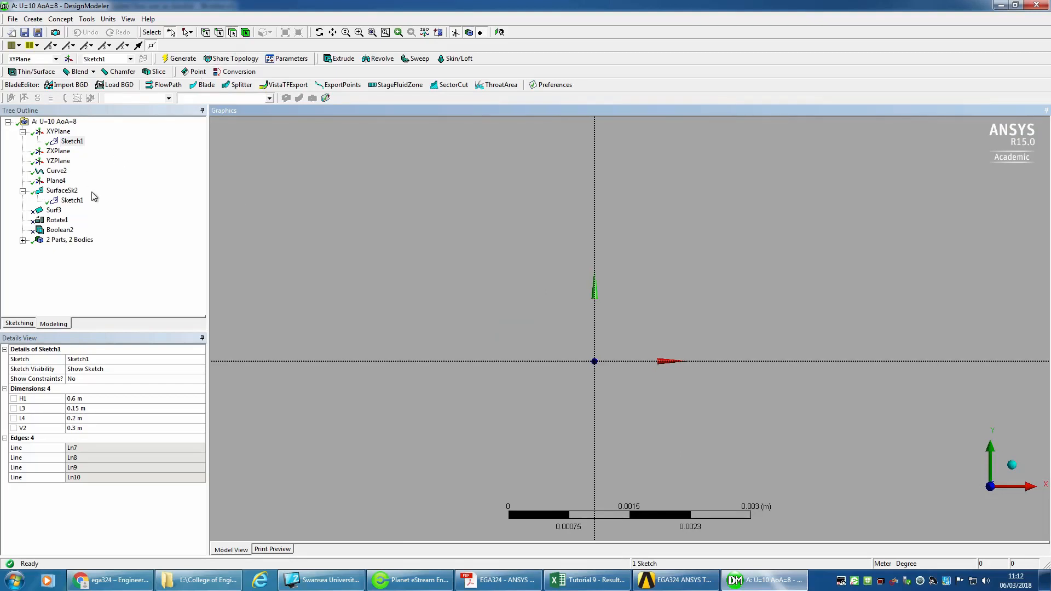
left_click(72, 201)
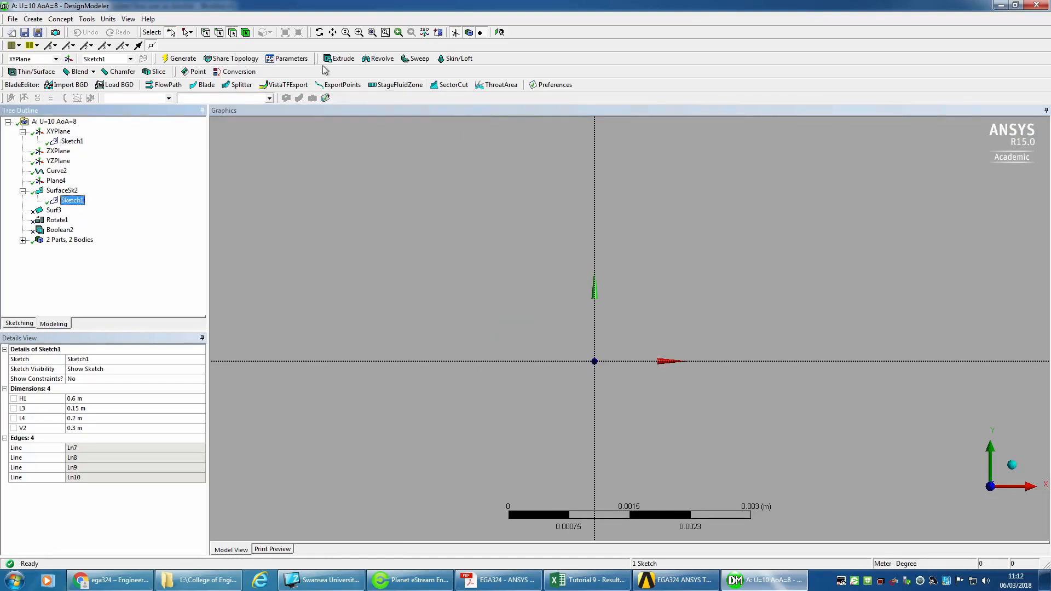
Step: Unsuppress Surf3 to restore the aerofoil surface
left_click(54, 211)
right_click(53, 211)
left_click(74, 245)
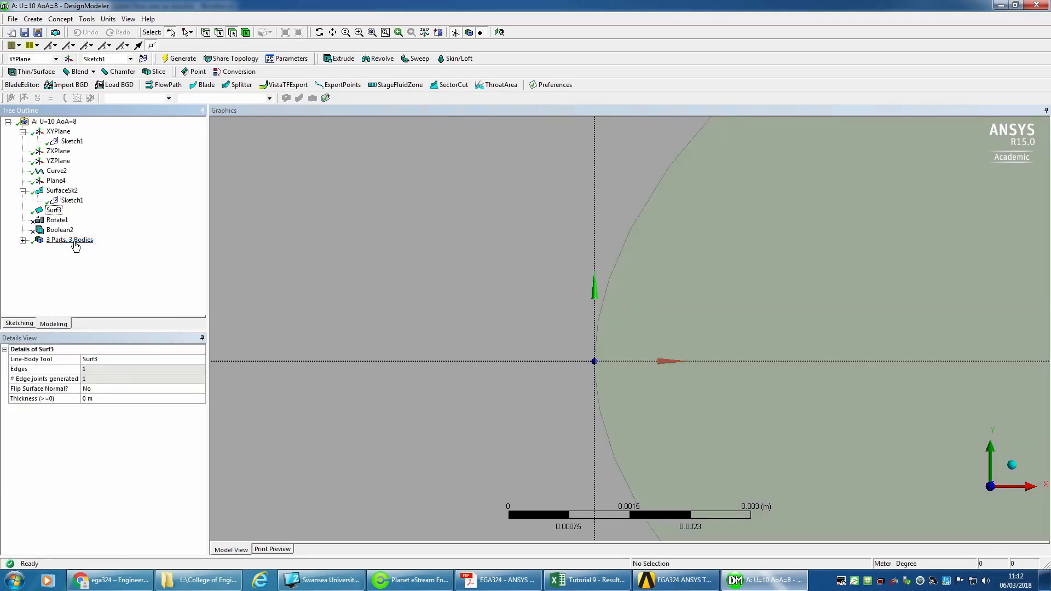
Step: Expand the list of parts and bodies and inspect the rectangular domain and aerofoil surface bodies in turn
left_click(373, 32)
left_click_drag(691, 135, 693, 136)
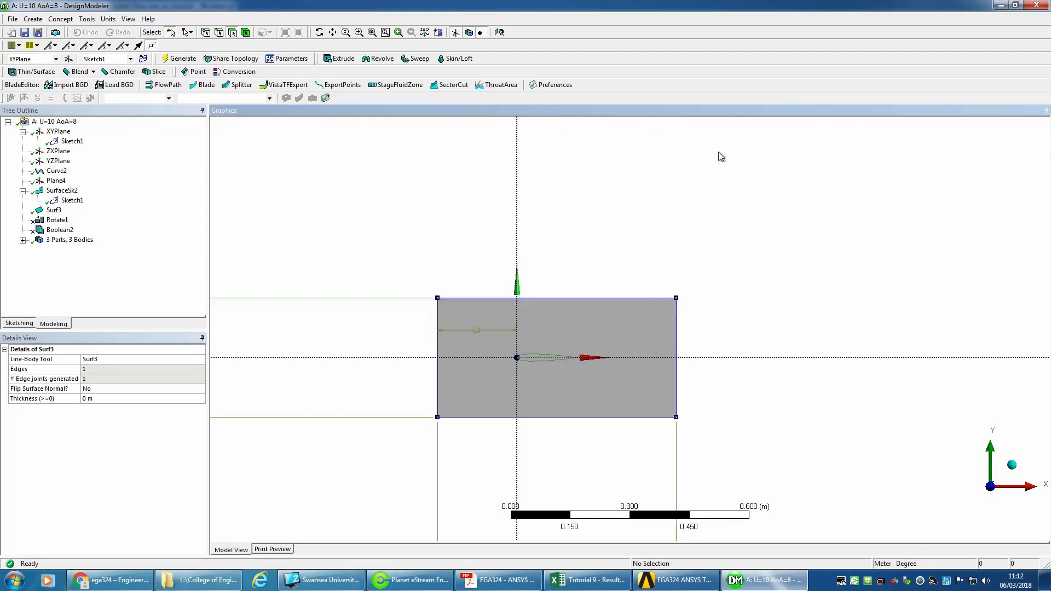
left_click_drag(418, 223, 739, 458)
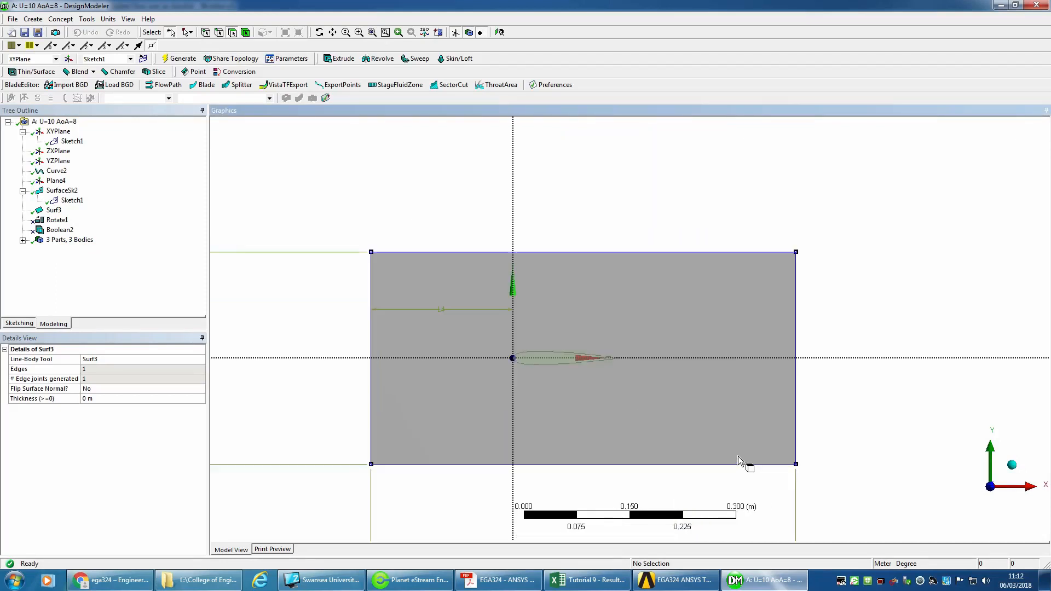
left_click(23, 240)
left_click(80, 251)
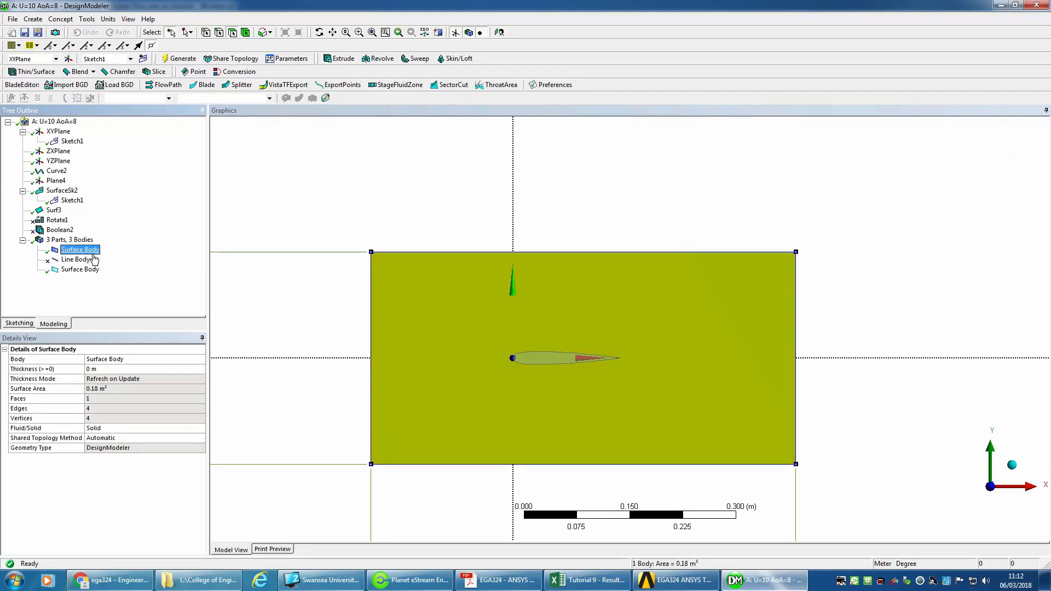
left_click(93, 274)
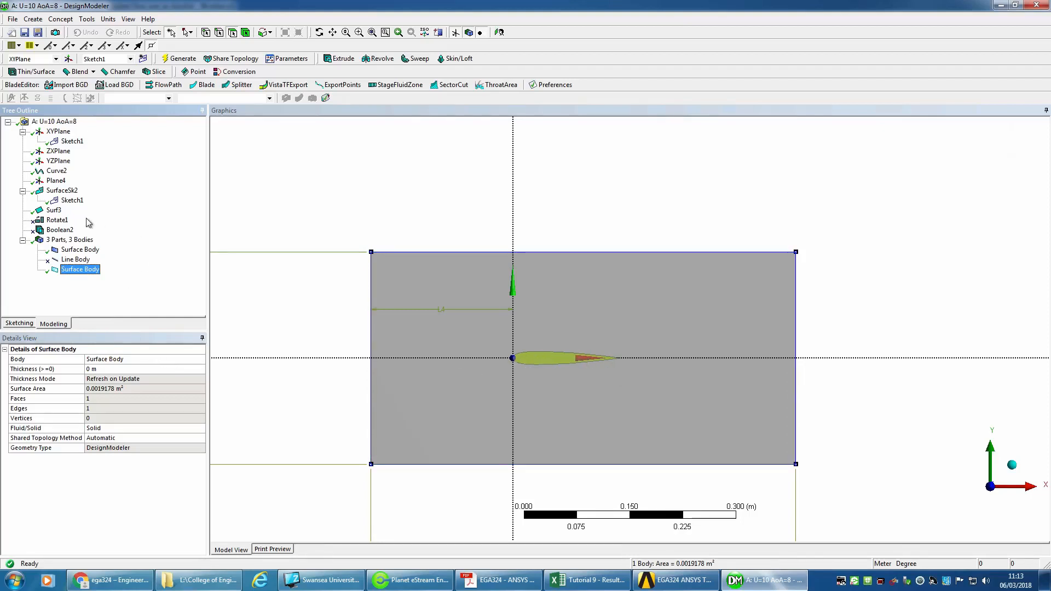
Step: Review the details of Rotate1 and of Plane4, and examine Plane4's origin on the aerofoil
left_click(57, 220)
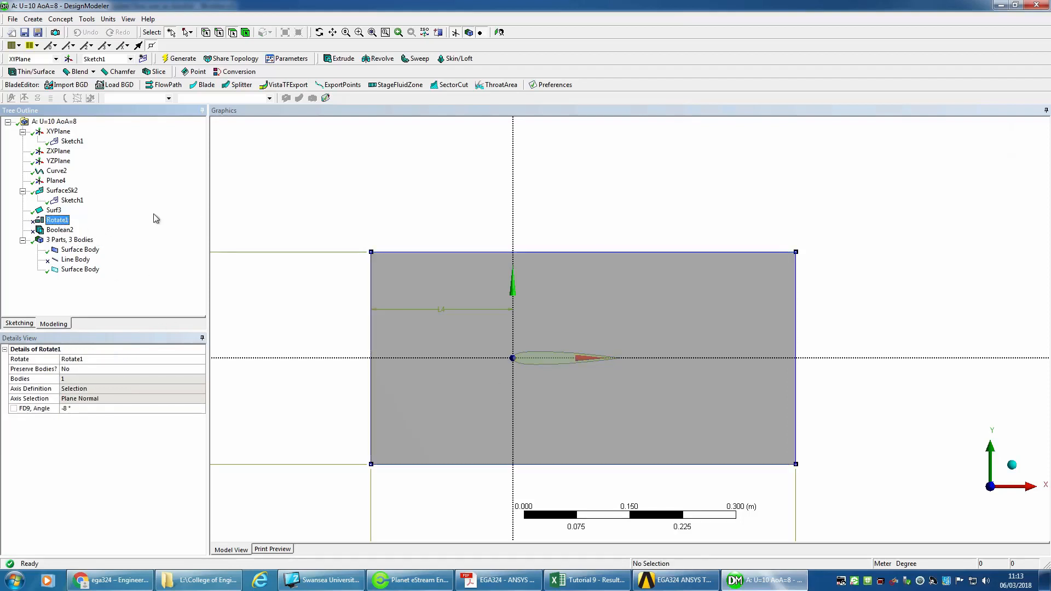
right_click_drag(475, 321, 654, 396)
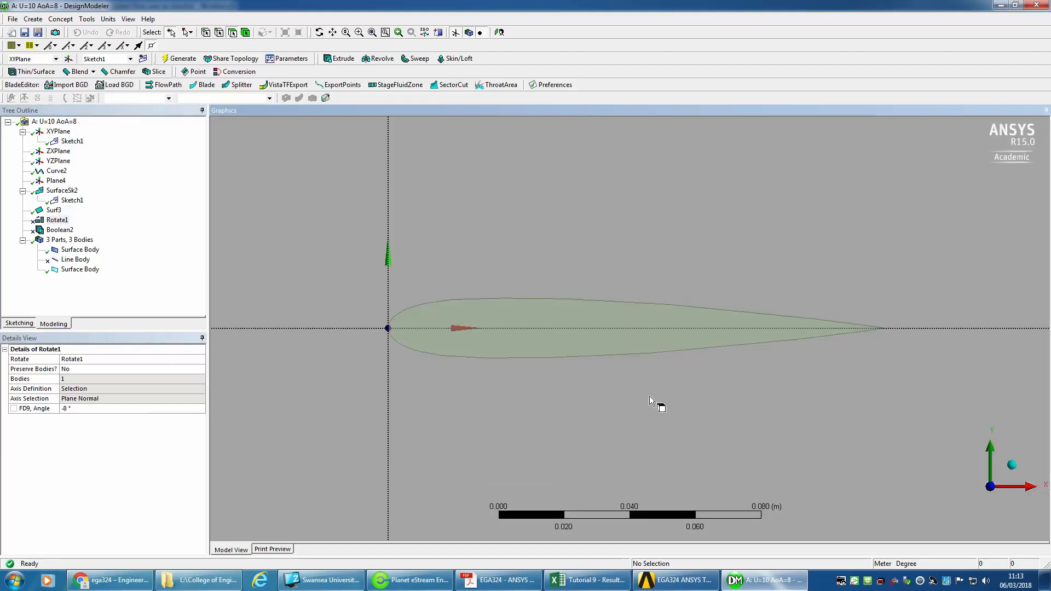
left_click(56, 180)
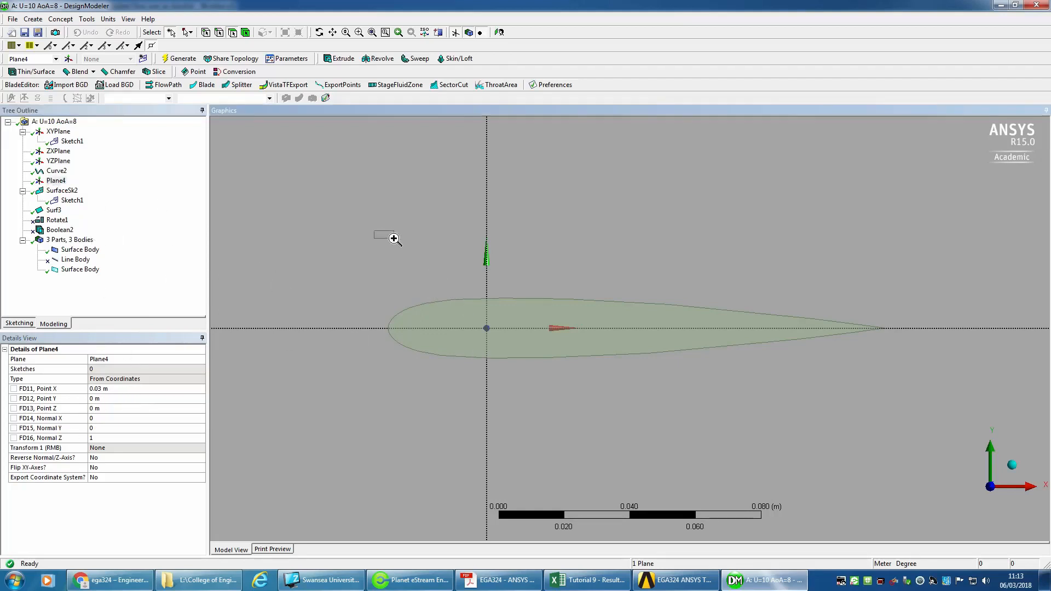
scroll(563, 399, "up", 6)
scroll(544, 374, "down", 8)
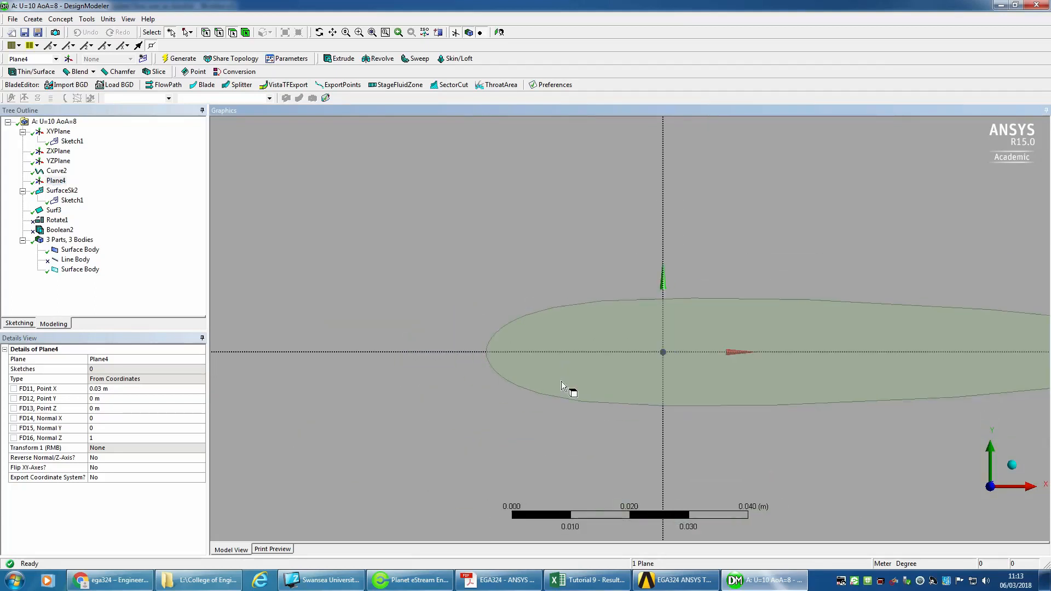
Step: Unsuppress Rotate1 to tilt the aerofoil by -8°, and check it against the whole rectangular domain
left_click(53, 221)
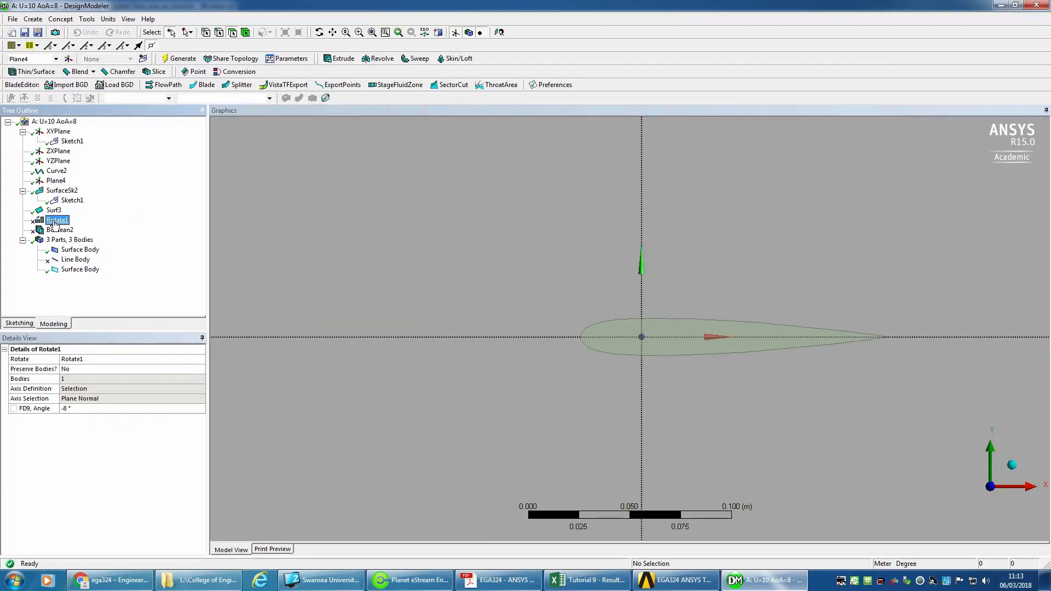
right_click(57, 223)
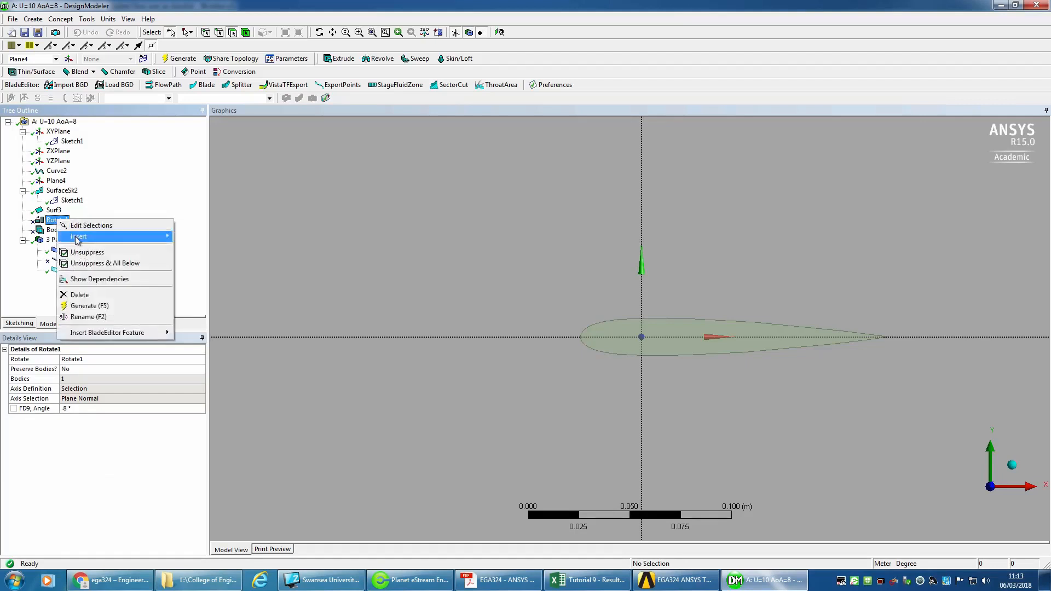
left_click(88, 251)
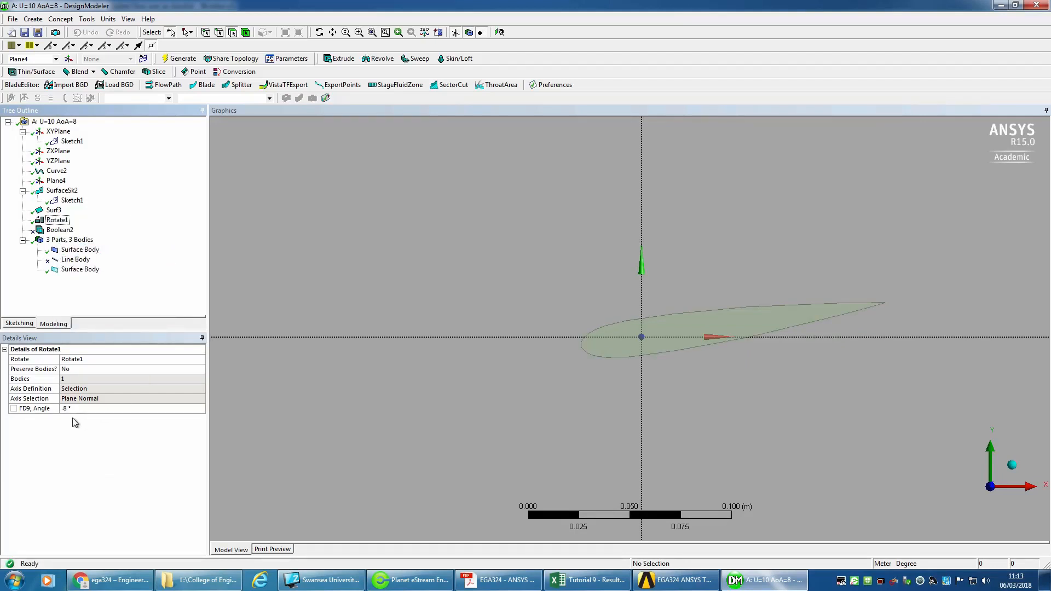
left_click(372, 31)
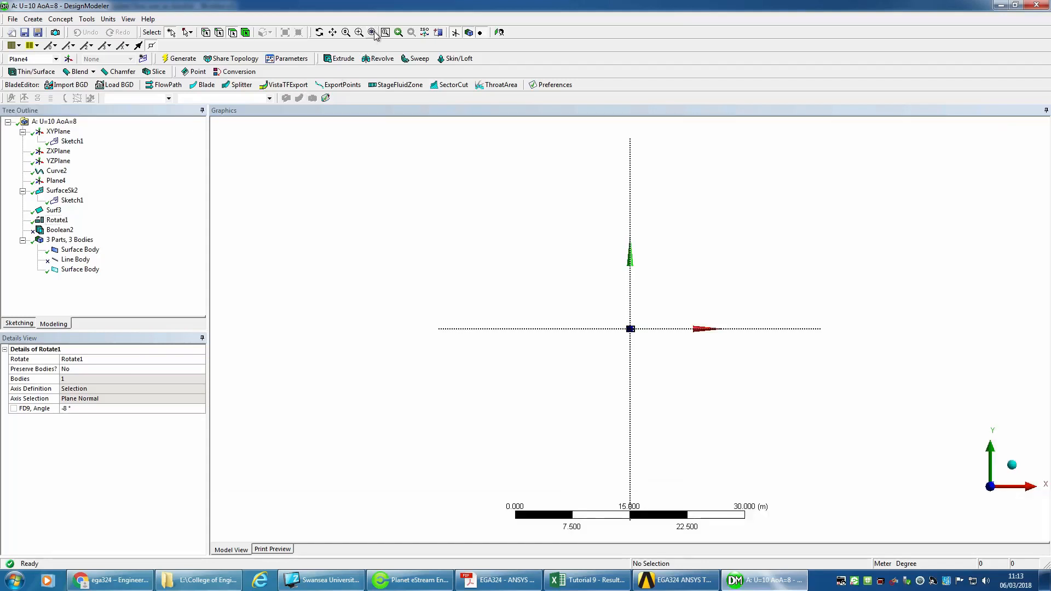
scroll(619, 323, "up", 10)
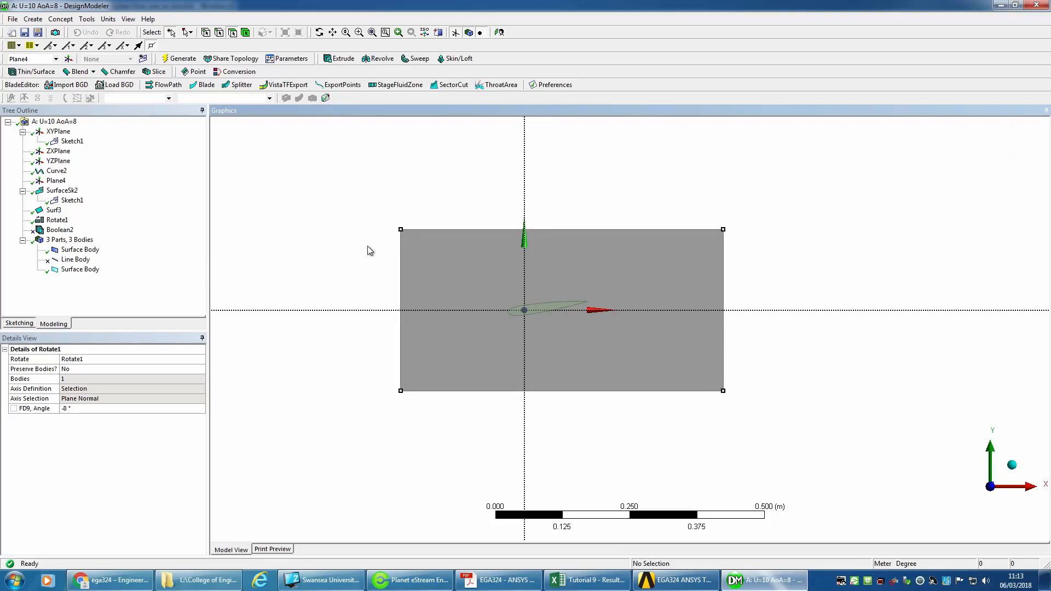
Step: Unsuppress Boolean2 to subtract the aerofoil surface from the rectangular domain, and inspect the resulting cut-out
left_click(64, 230)
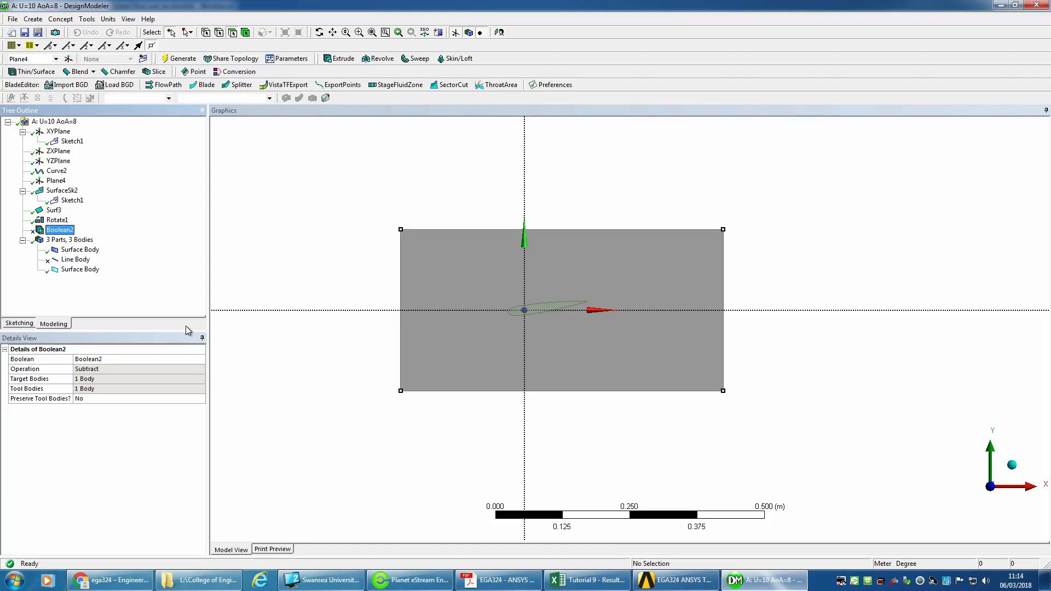
right_click(58, 231)
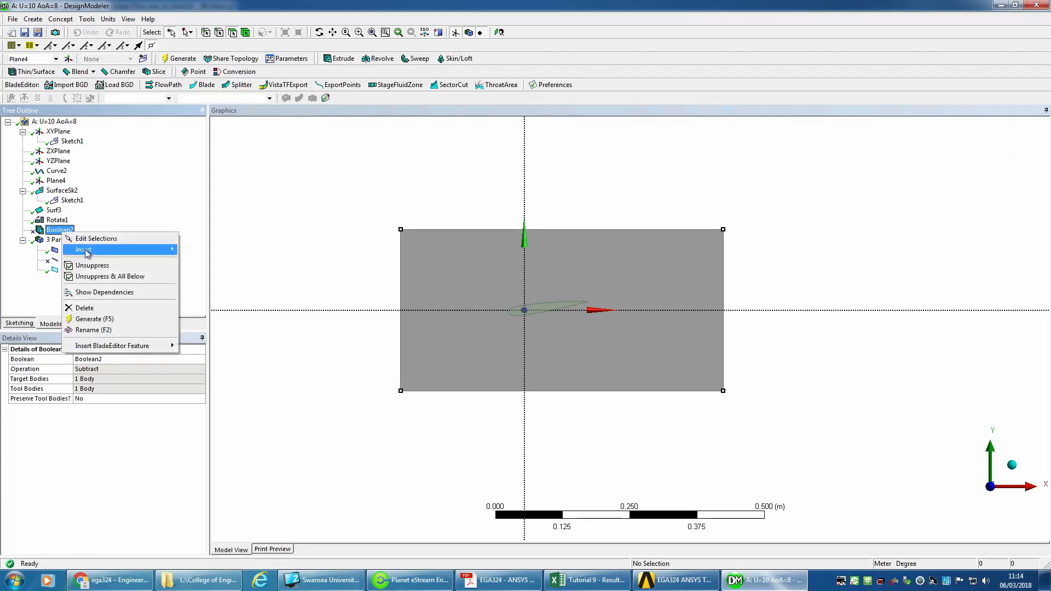
left_click(90, 267)
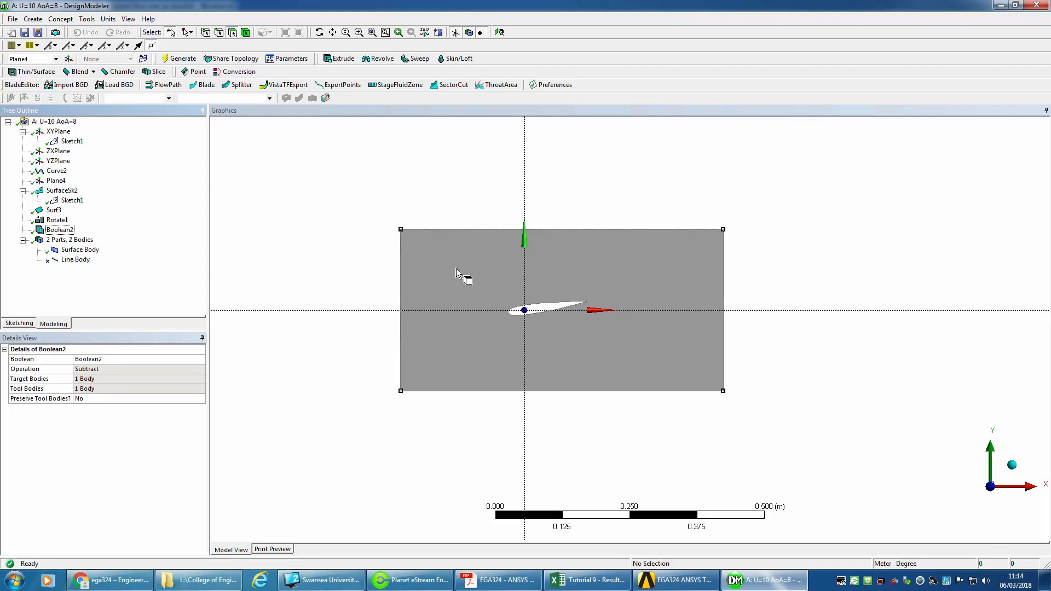
middle_click_drag(397, 204, 419, 234)
left_click(987, 476)
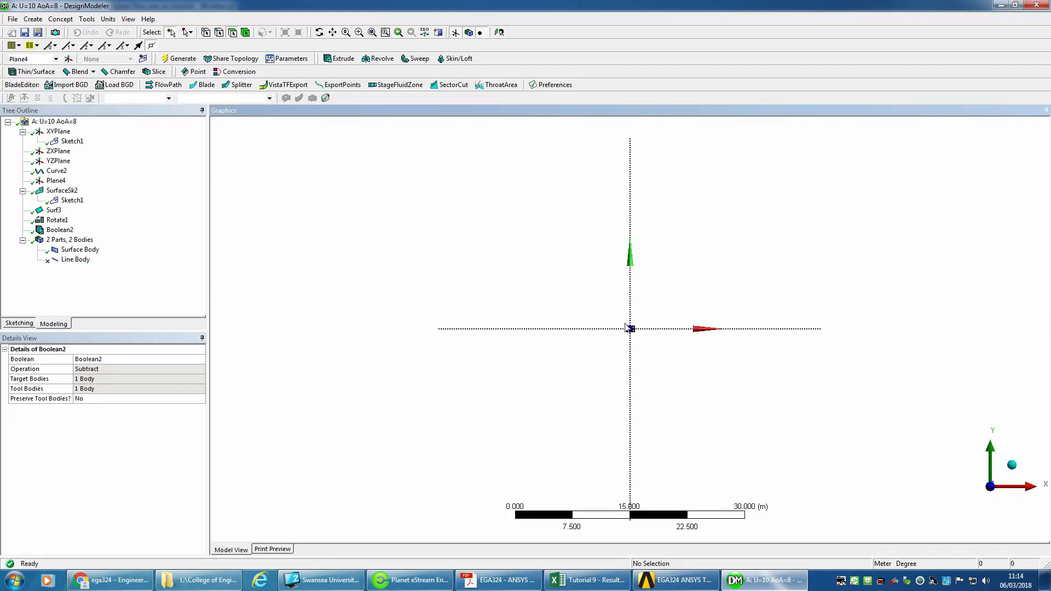
left_click_drag(626, 317, 637, 335)
left_click_drag(483, 296, 624, 391)
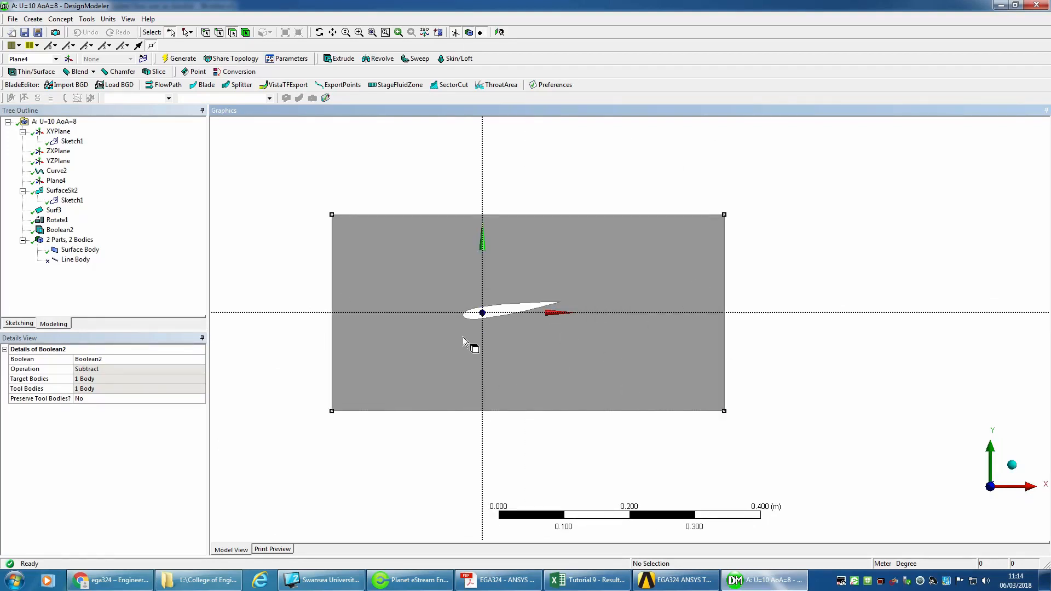
scroll(472, 339, "up", 1)
scroll(473, 340, "up", 2)
scroll(476, 339, "down", 2)
scroll(483, 336, "up", 1)
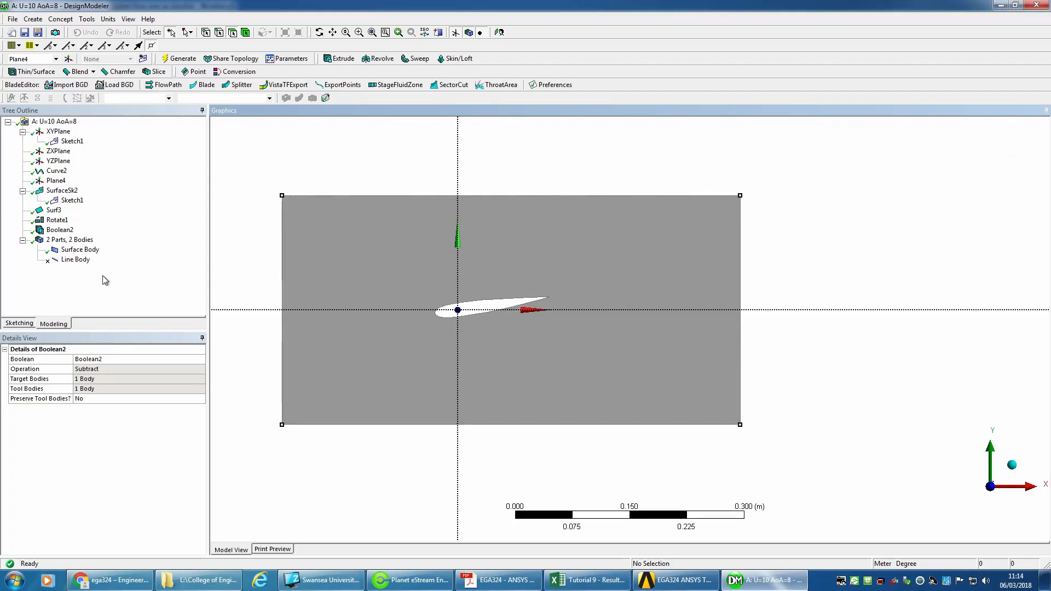
Step: Inspect the suppressed Line Body, its details and the body options available for it
left_click(78, 261)
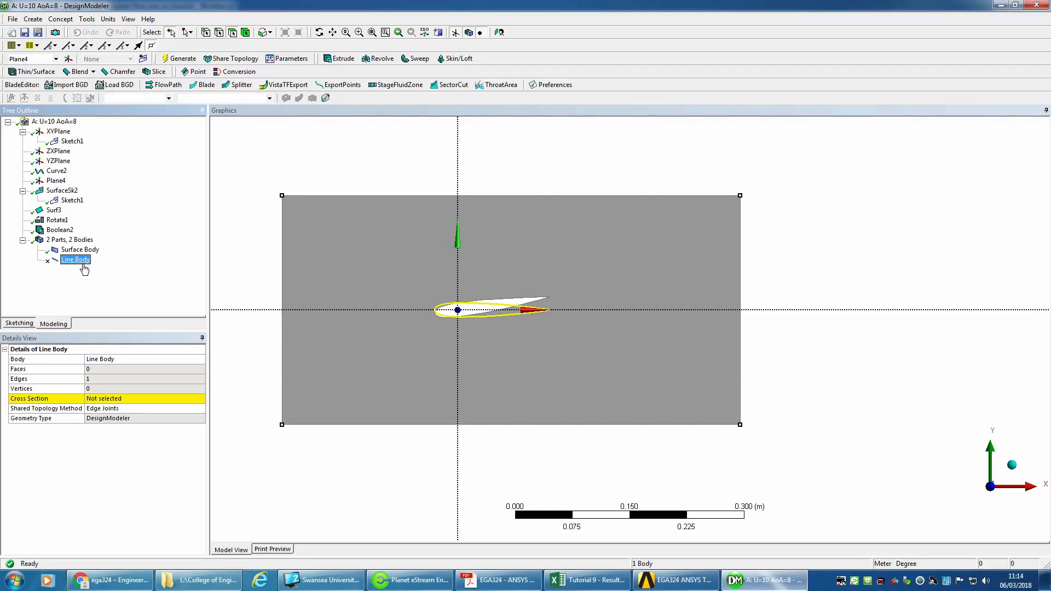
right_click(84, 266)
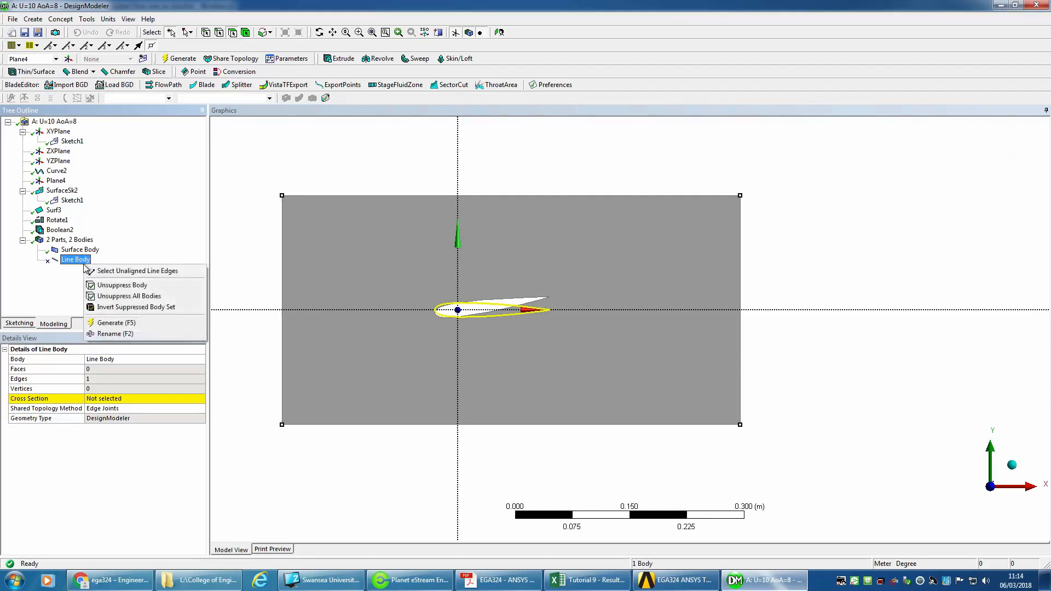
left_click(57, 277)
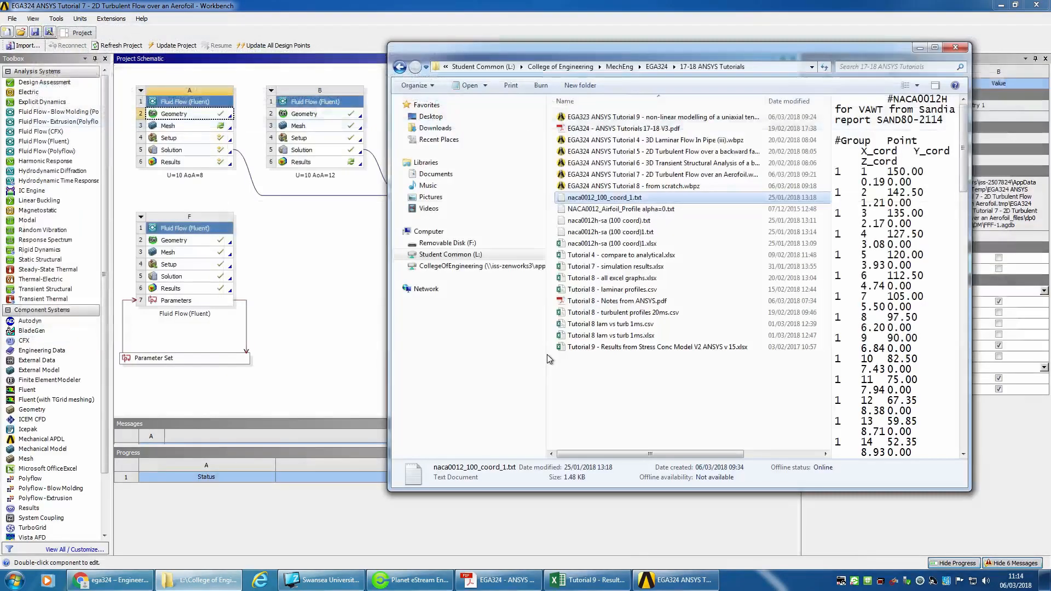
Step: Open the mesh of the U=10 AoA=8 system from the Workbench project, re-reading the upstream data
left_click(176, 127)
double_click(176, 127)
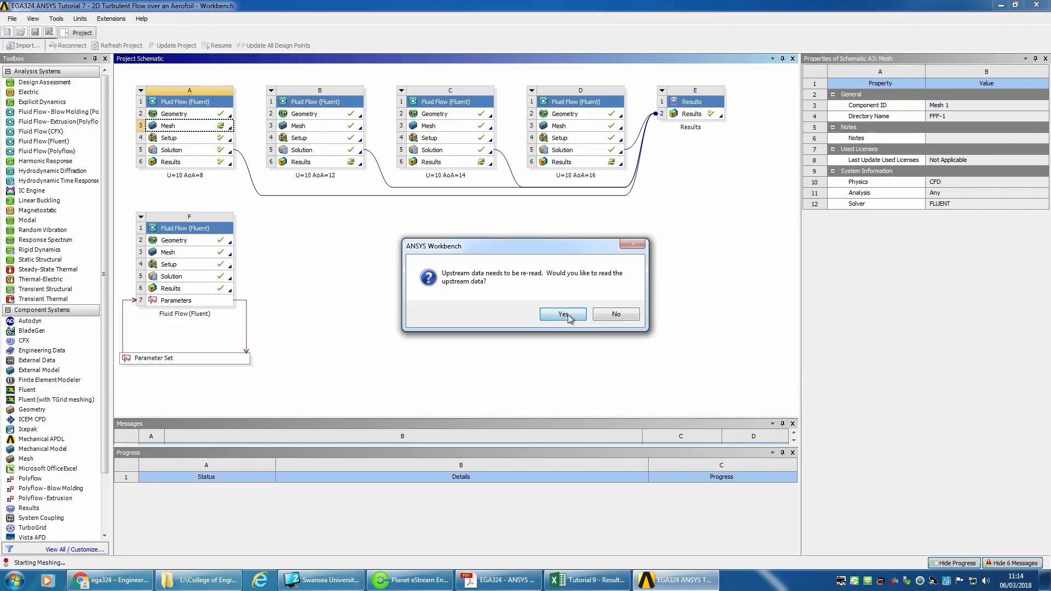
left_click(572, 315)
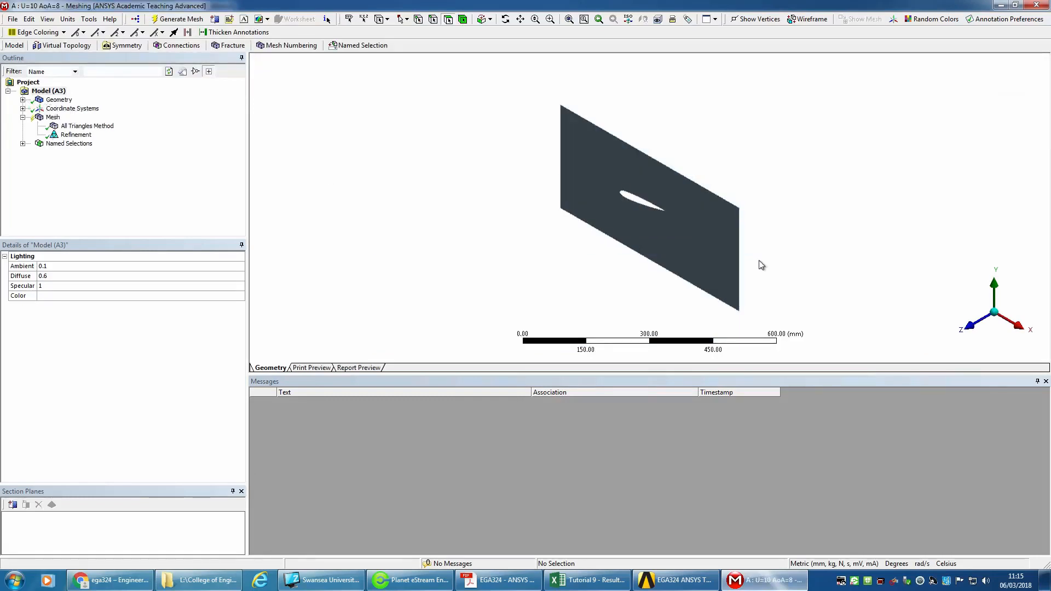
Step: View the domain face-on and review its surface body, the global mesh settings, the edge refinement and the All Triangles Method
left_click(968, 326)
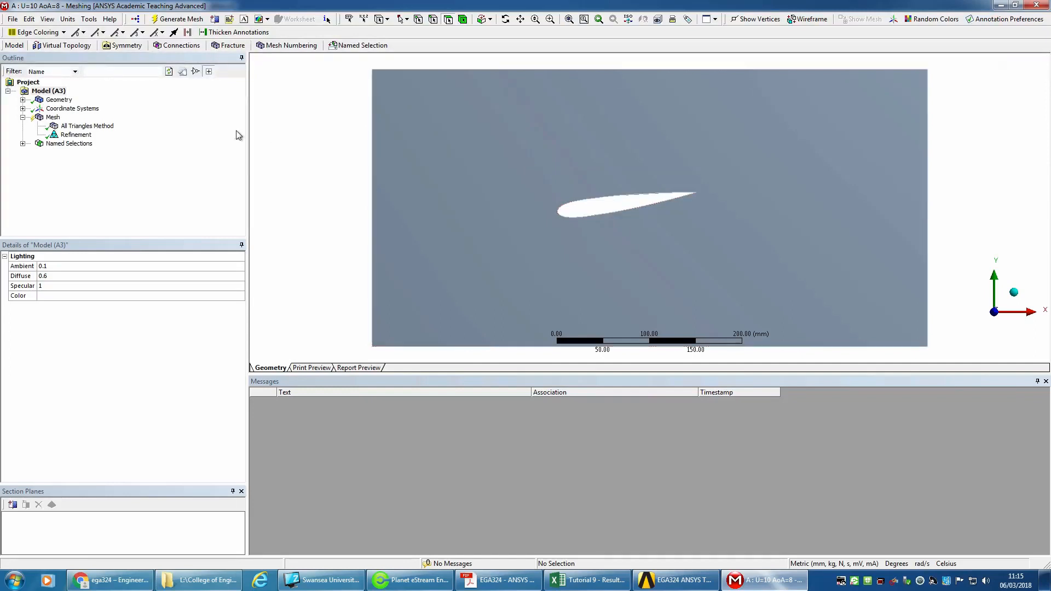
left_click(23, 99)
left_click(77, 109)
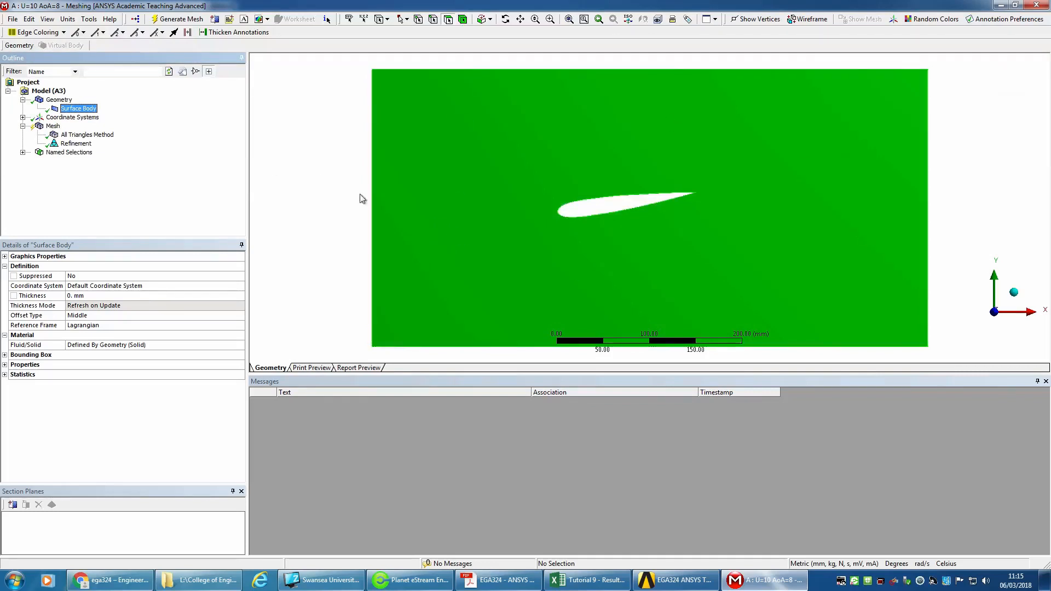
left_click(54, 128)
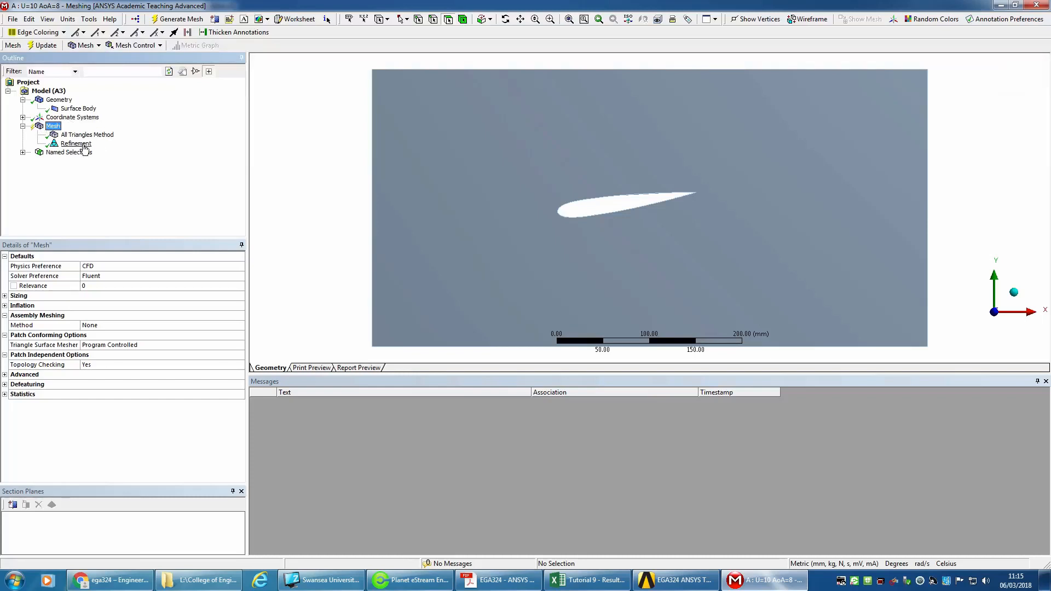
left_click(82, 145)
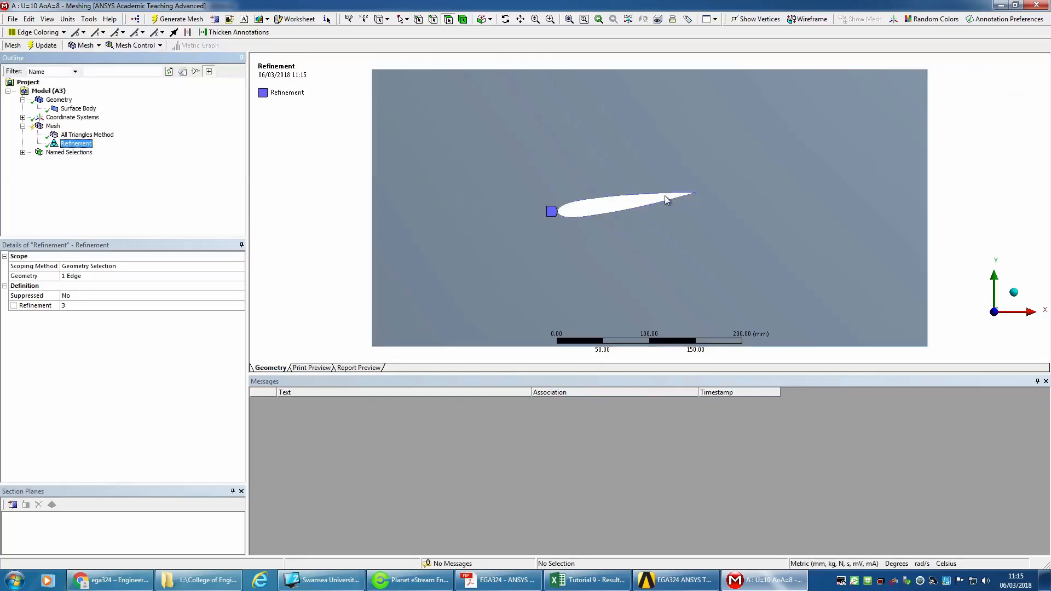
left_click(94, 136)
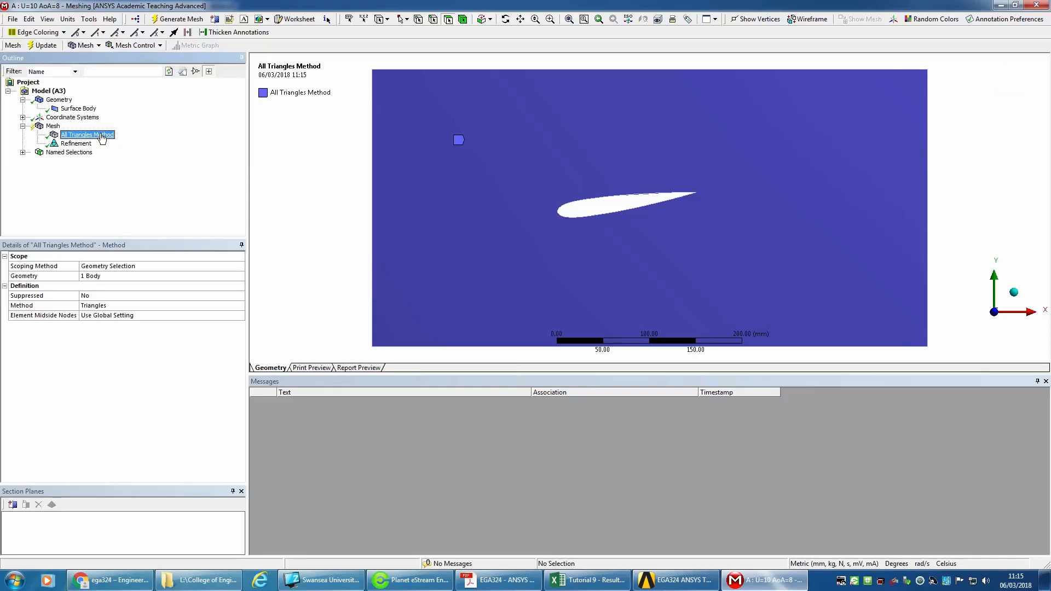
Step: Generate the triangular mesh for the aerofoil domain and show it with the global mesh details
right_click(53, 126)
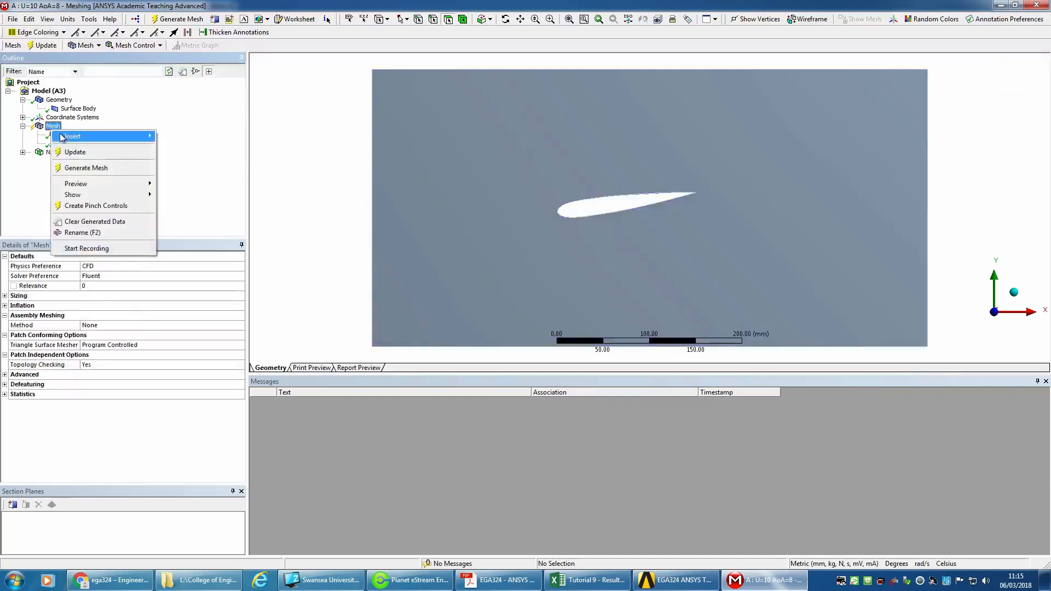
left_click(87, 171)
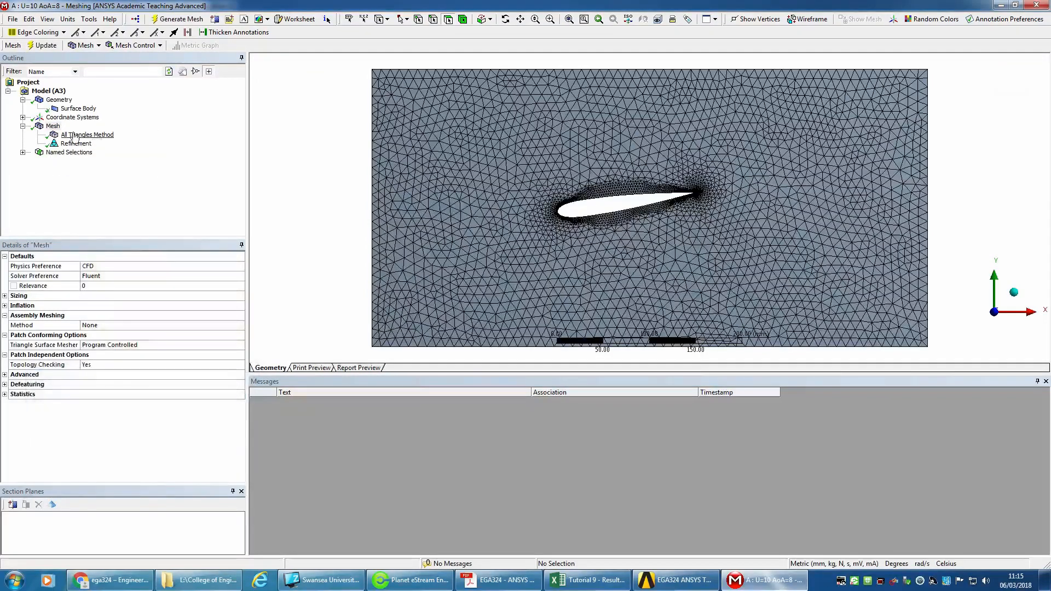
left_click(54, 128)
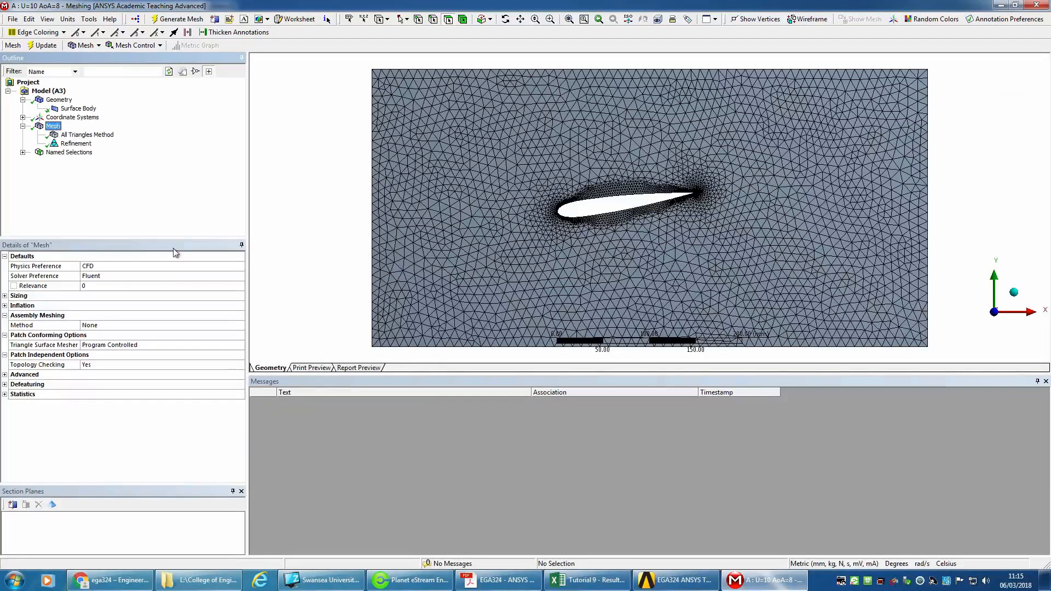
Step: Expand the mesh sizing settings and review the advanced size function
left_click(5, 296)
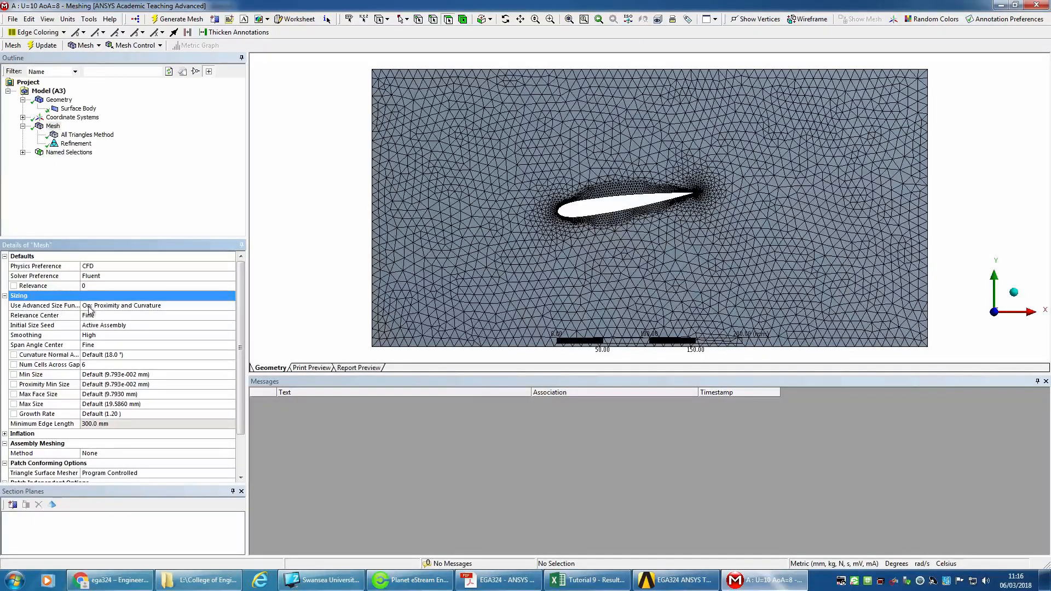
left_click(140, 309)
left_click(52, 128)
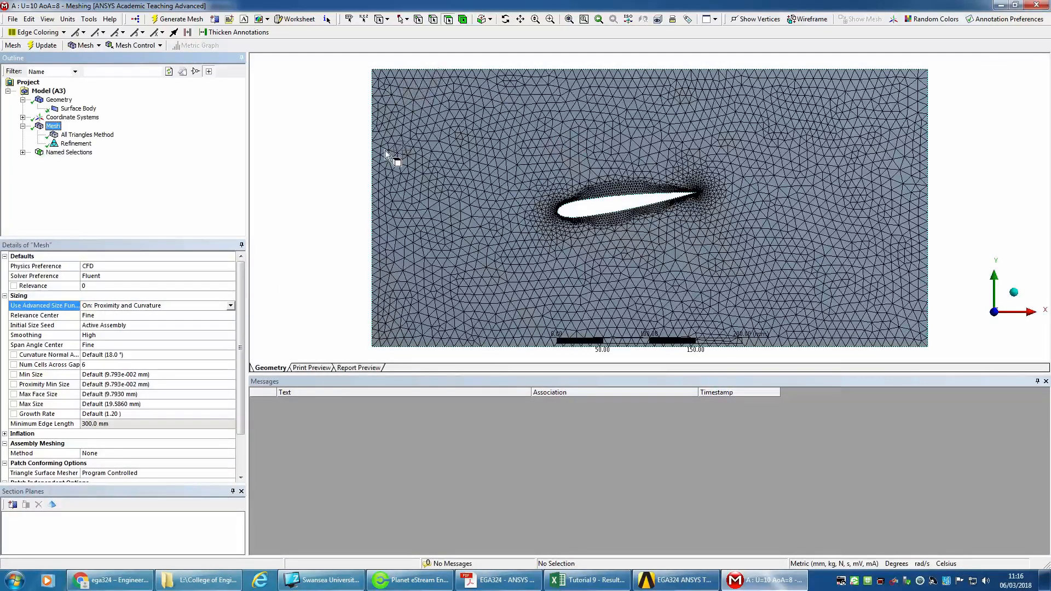
Step: Examine the mesh around the whole aerofoil and compare it with the Refinement control's scoped edge
right_click_drag(527, 147, 734, 247)
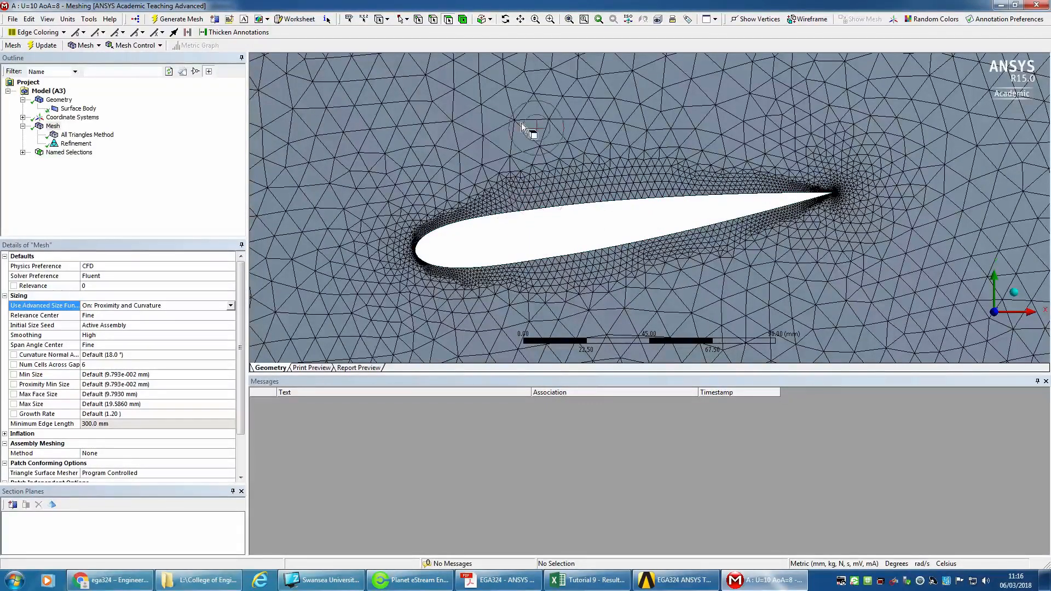
left_click(77, 143)
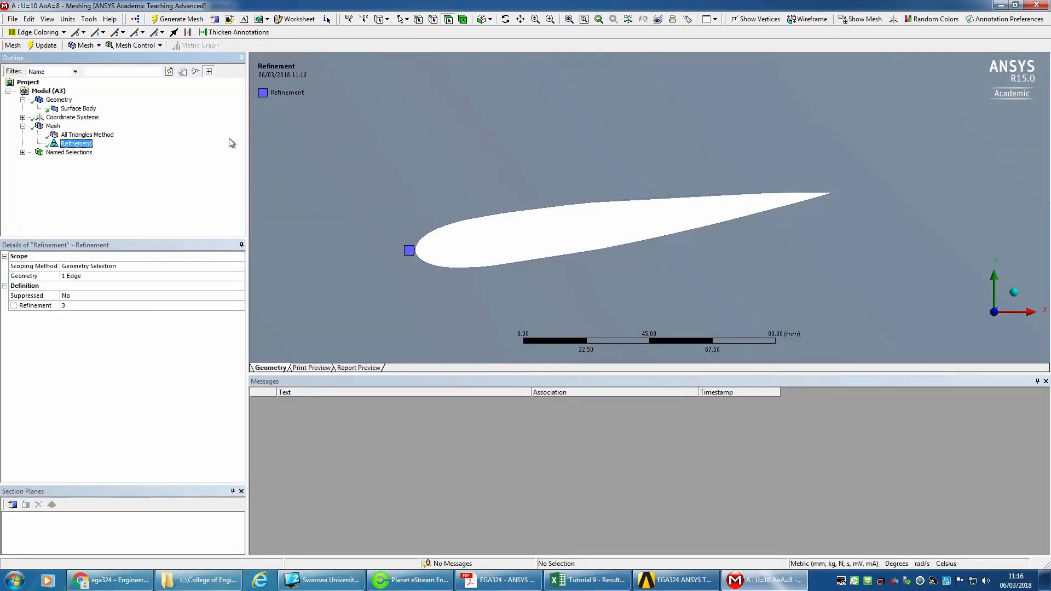
left_click(53, 126)
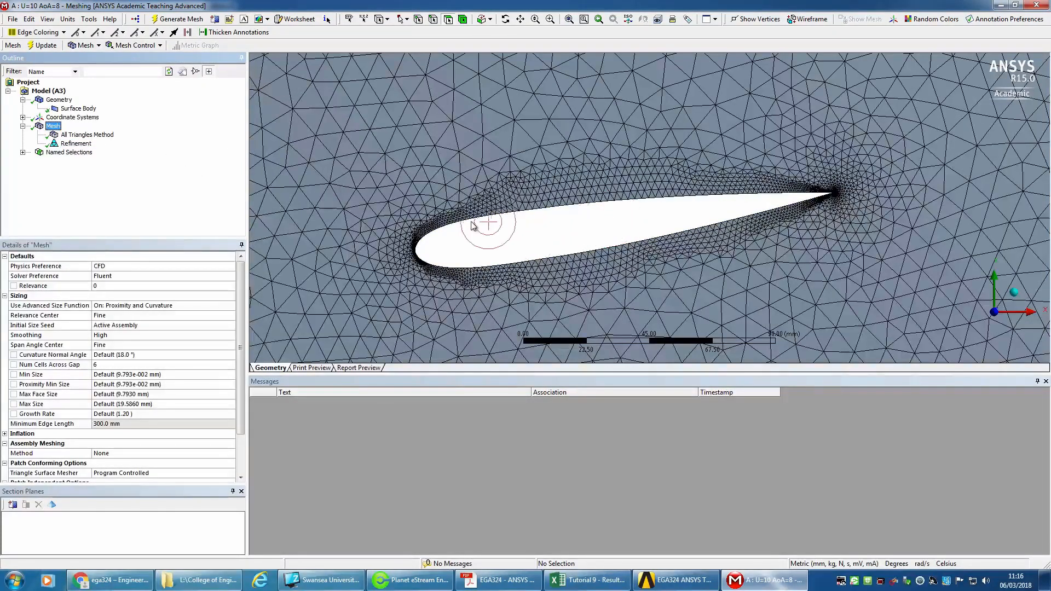
Step: Examine the mesh density close up at the aerofoil's leading edge and around its trailing edge tip
right_click_drag(370, 201, 506, 288)
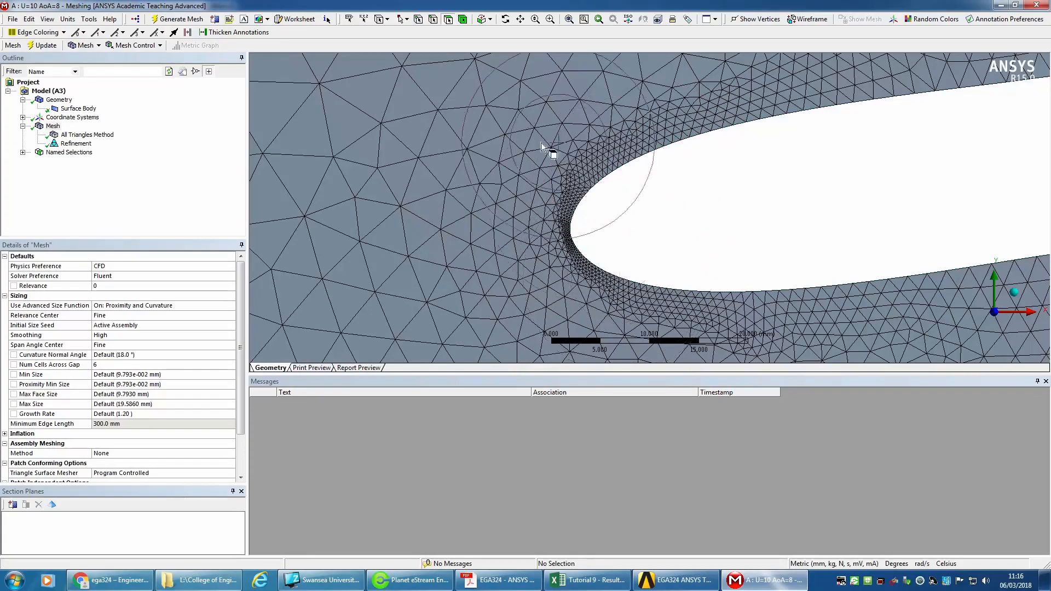
scroll(546, 217, "down", 5)
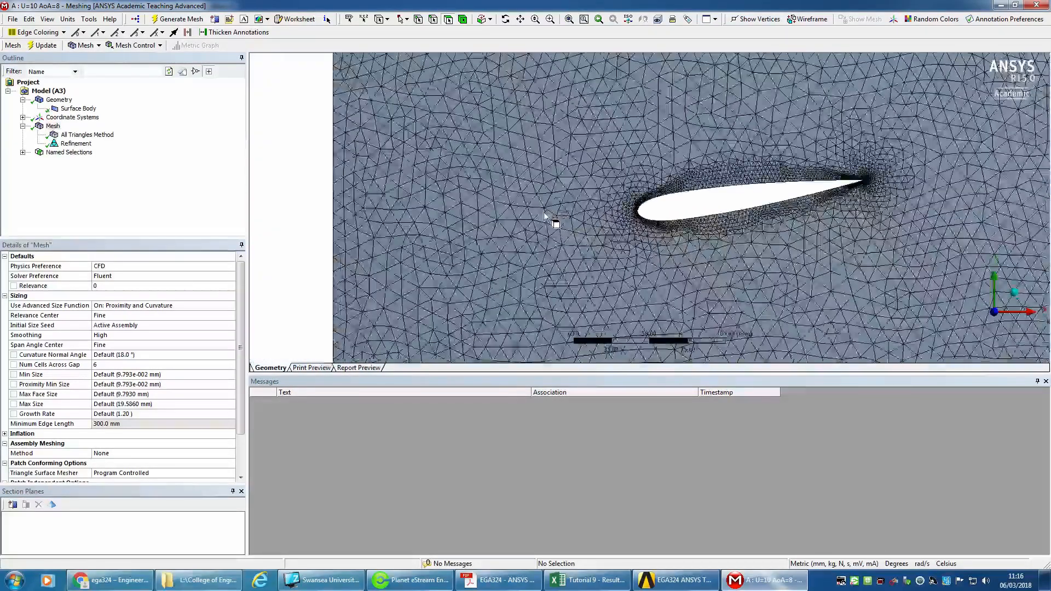
scroll(811, 189, "up", 8)
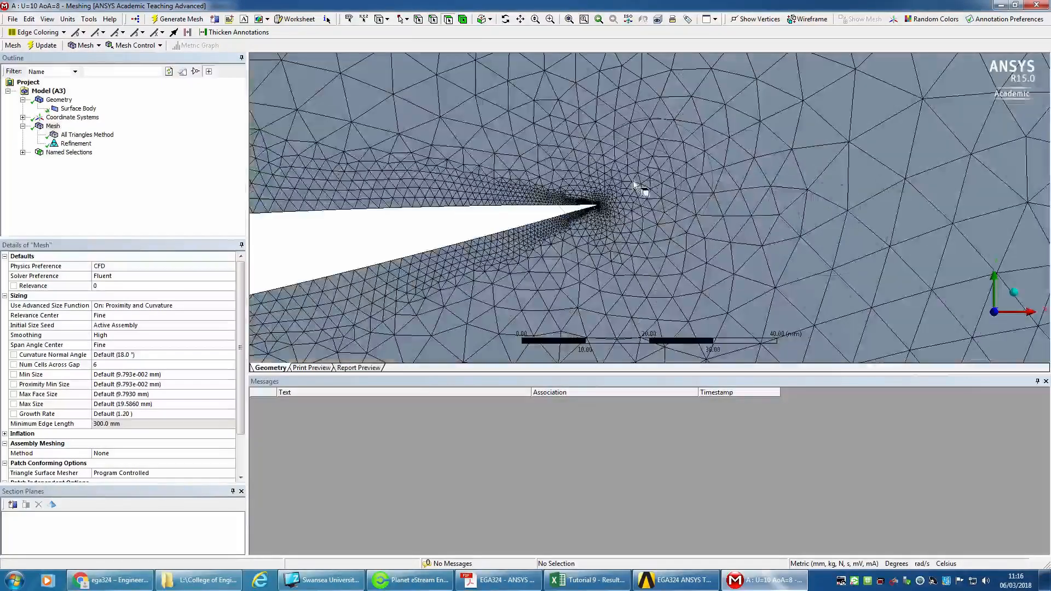
scroll(638, 244, "up", 3)
scroll(631, 242, "up", 3)
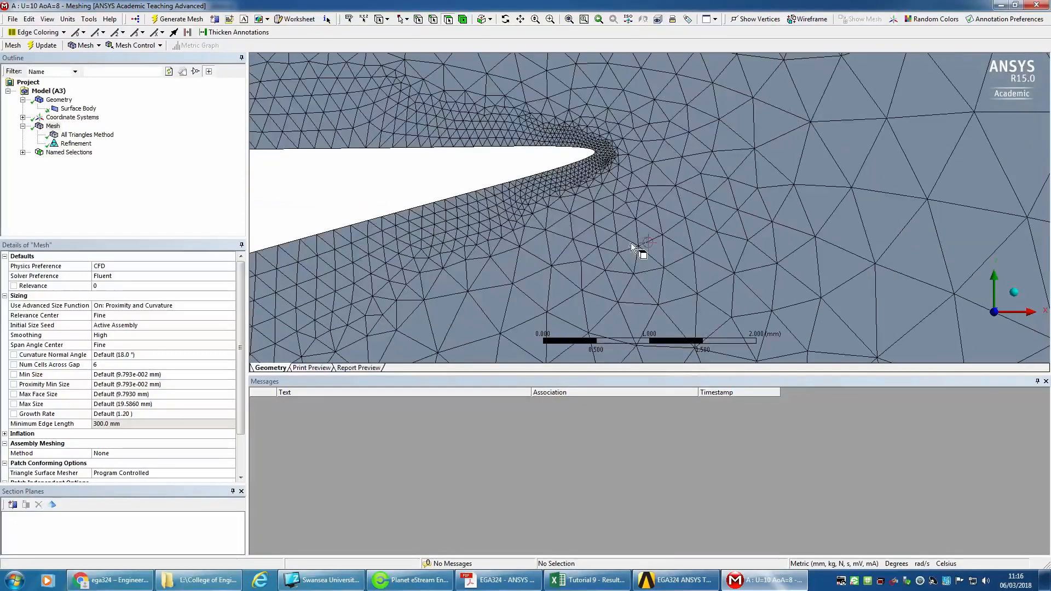
scroll(671, 201, "up", 2)
scroll(690, 239, "up", 3)
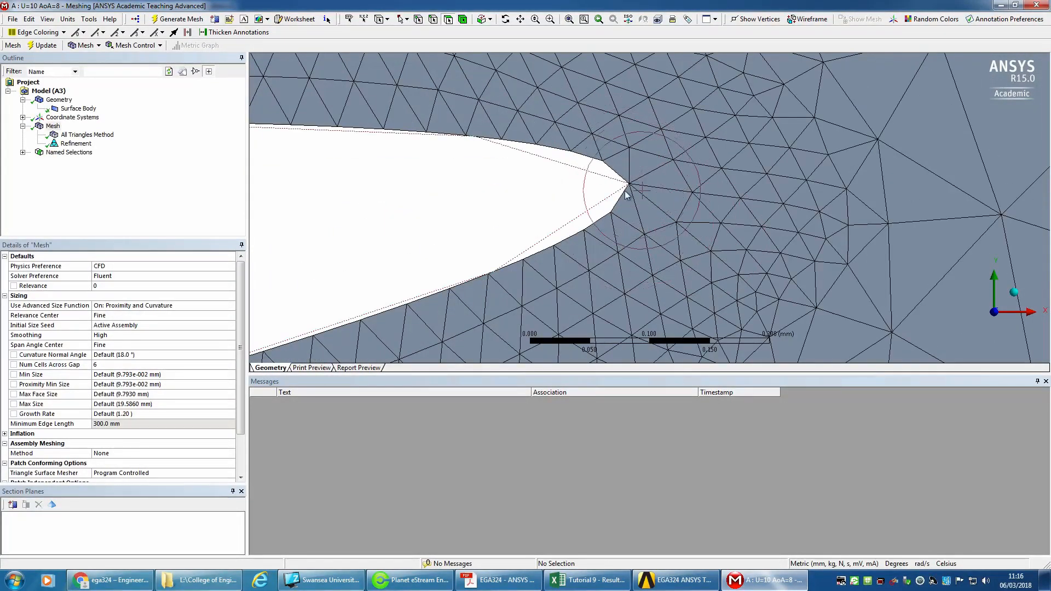
scroll(626, 164, "down", 1)
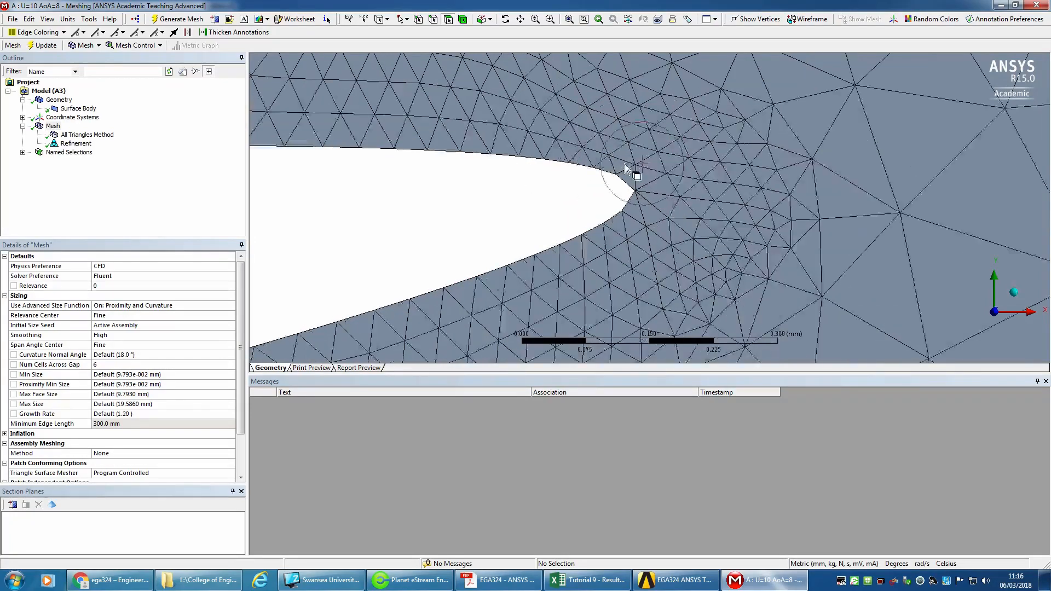
scroll(625, 164, "down", 3)
scroll(721, 252, "down", 1)
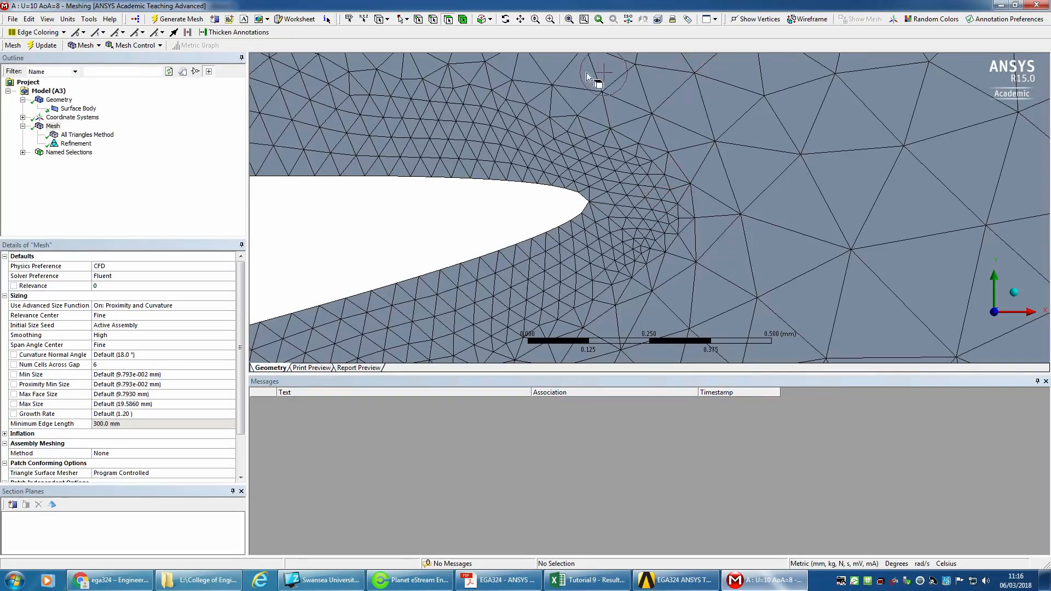
Step: Show the whole domain mesh and review which edge the INLET named selection is scoped to
left_click(53, 126)
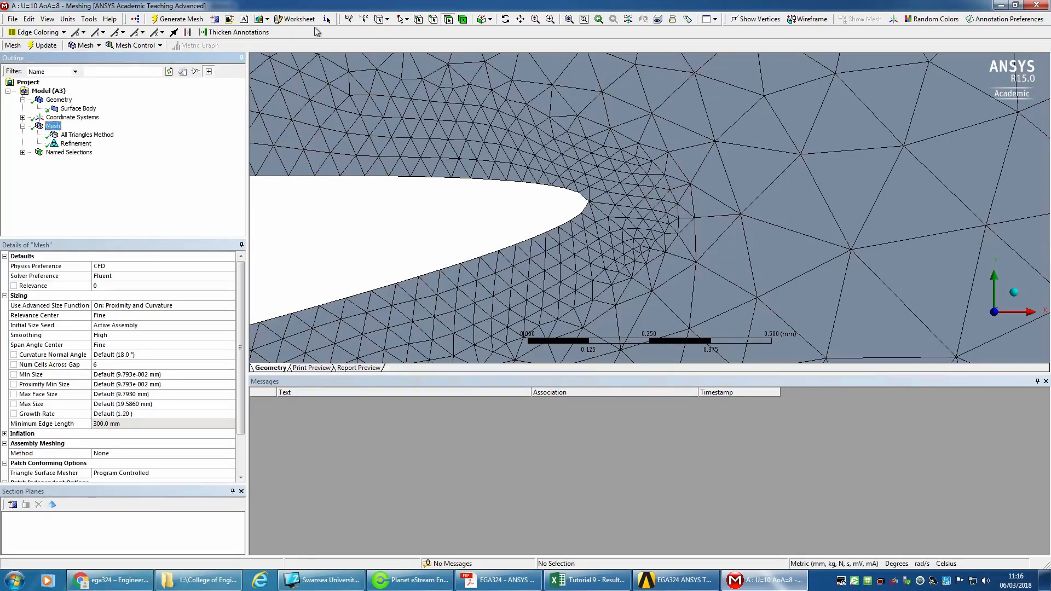
left_click(569, 19)
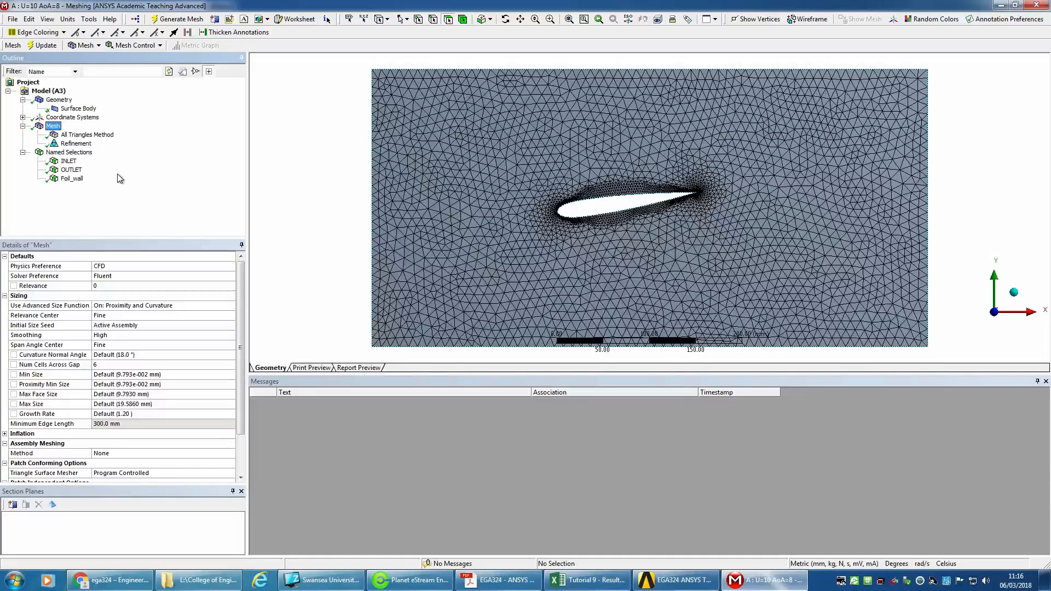
left_click(69, 161)
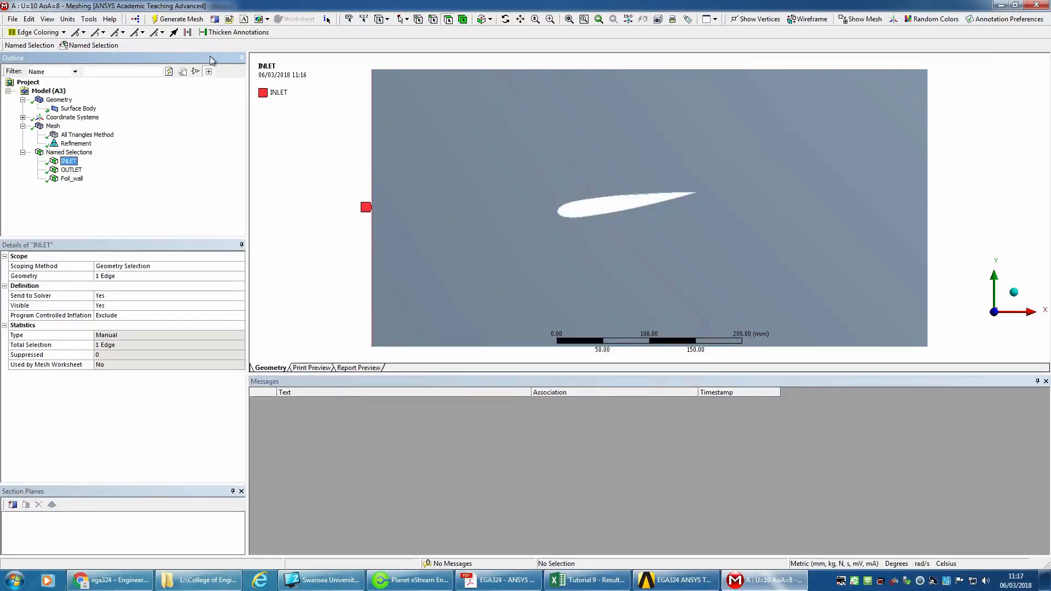
Step: Start creating a named selection from the domain's inlet edge, then cancel it without entering a name
left_click(433, 22)
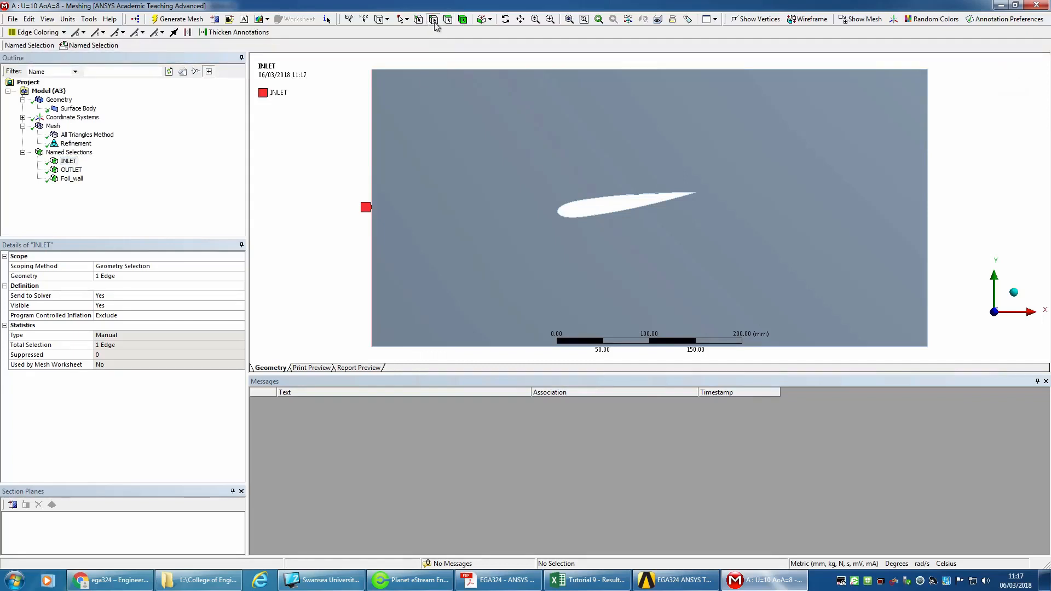
left_click(370, 137)
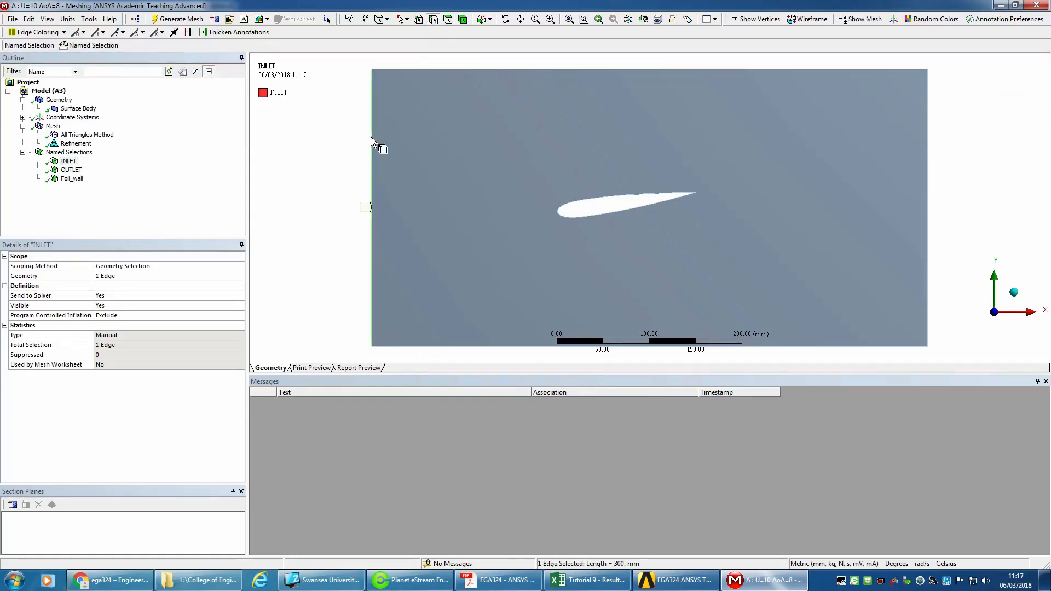
right_click(371, 138)
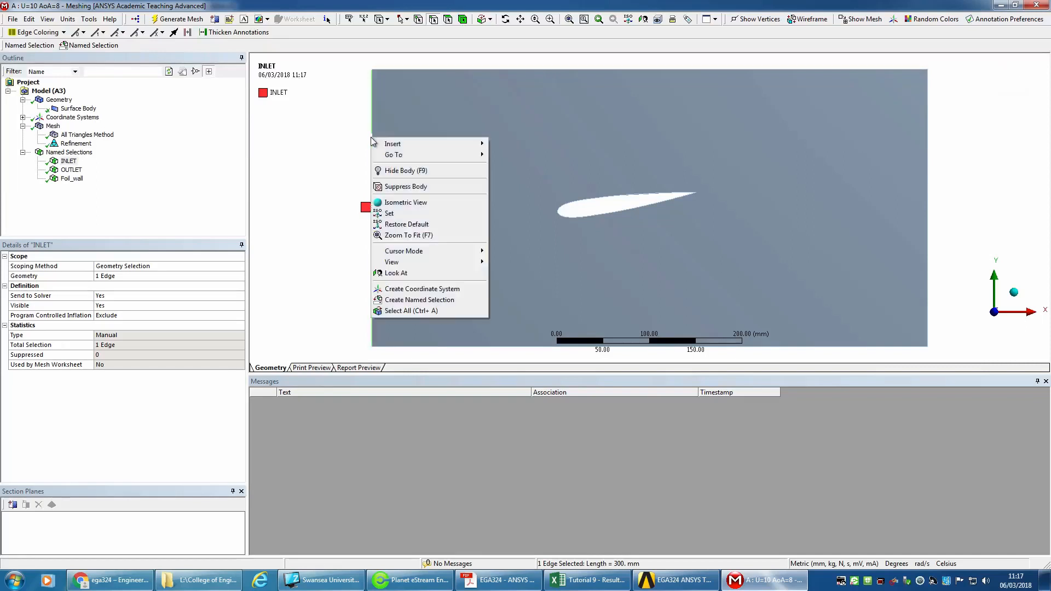
left_click(419, 301)
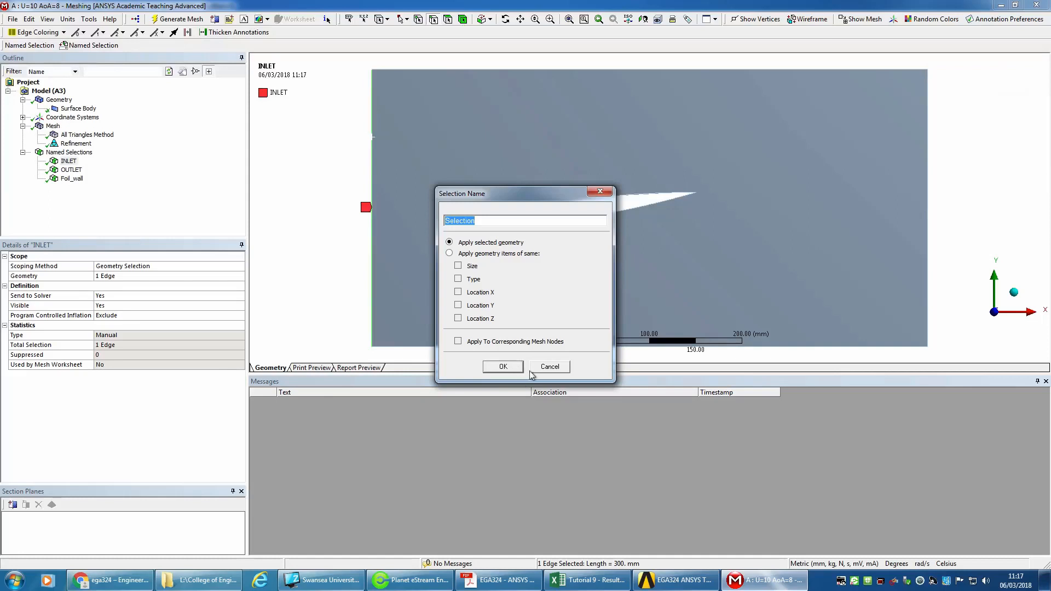
left_click(549, 366)
Step: Review which edges the existing INLET, OUTLET and Foil_wall named selections are scoped to
left_click(69, 162)
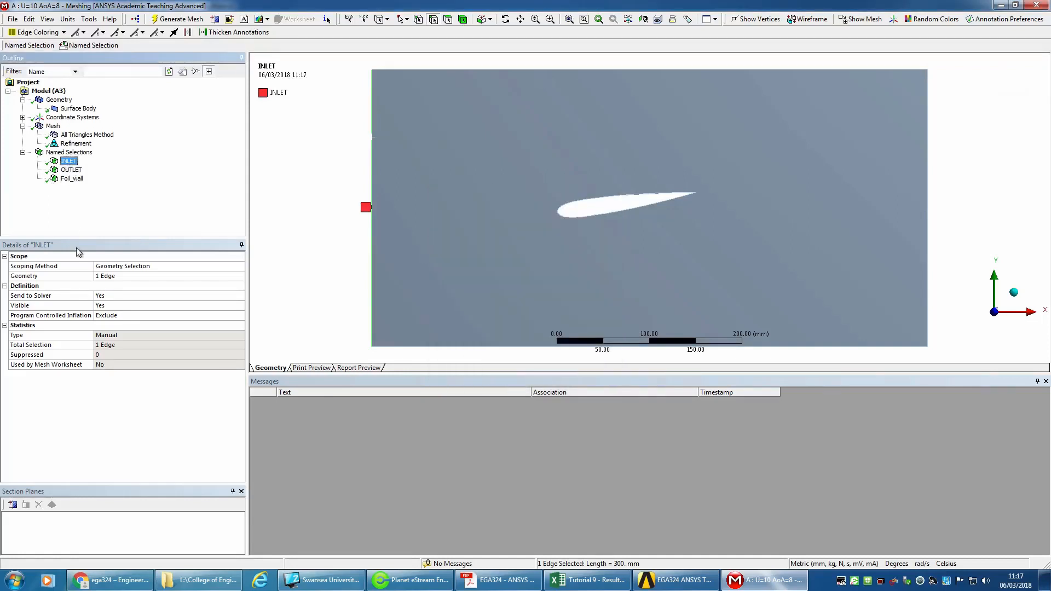
left_click(71, 170)
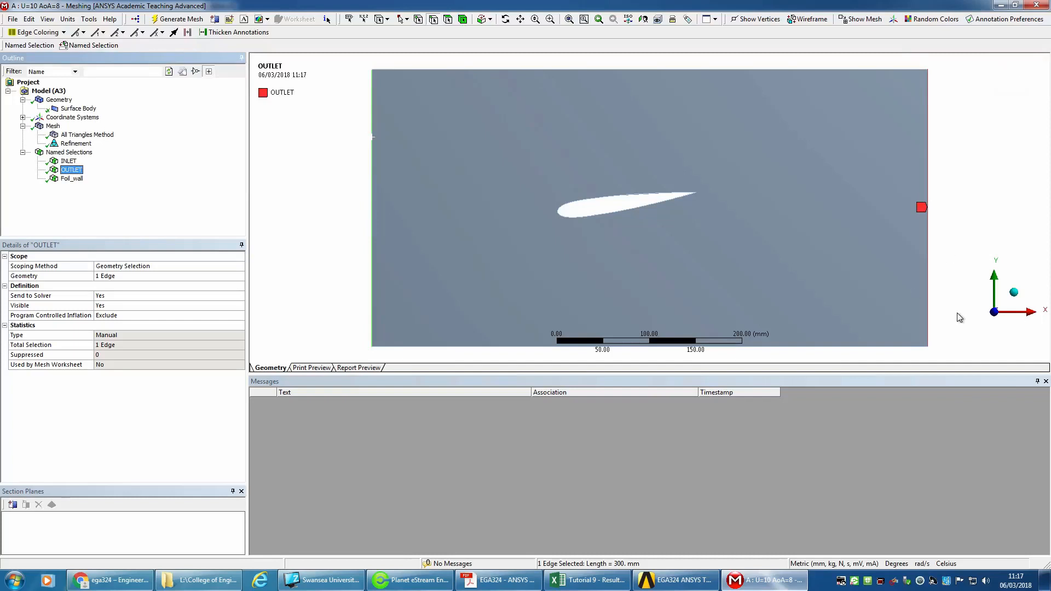
left_click(76, 180)
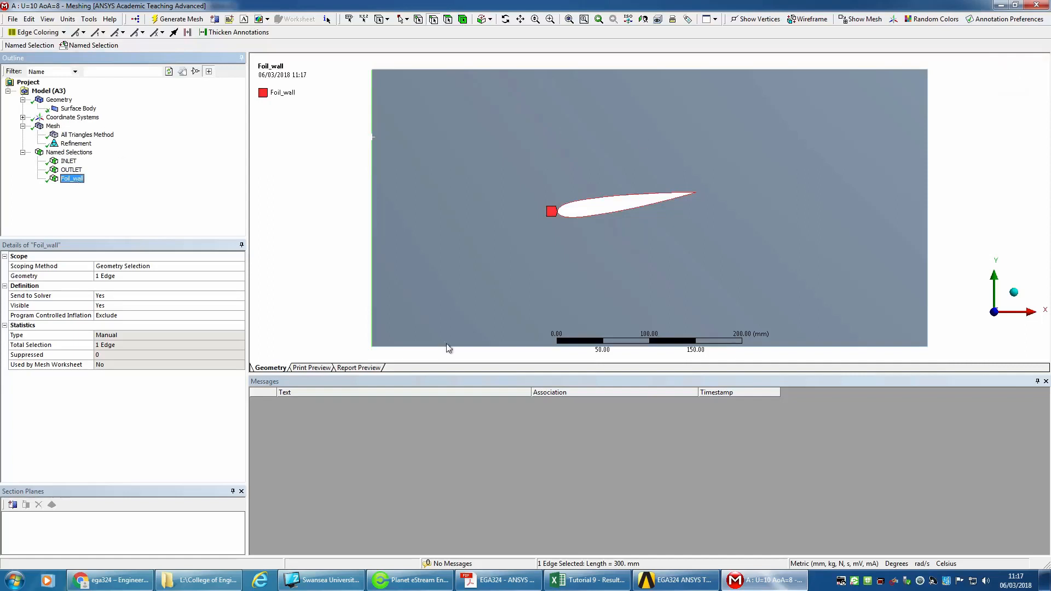
Step: Start creating a named selection from the aerofoil edge, then cancel it and return to the existing Foil_wall selection
left_click(432, 20)
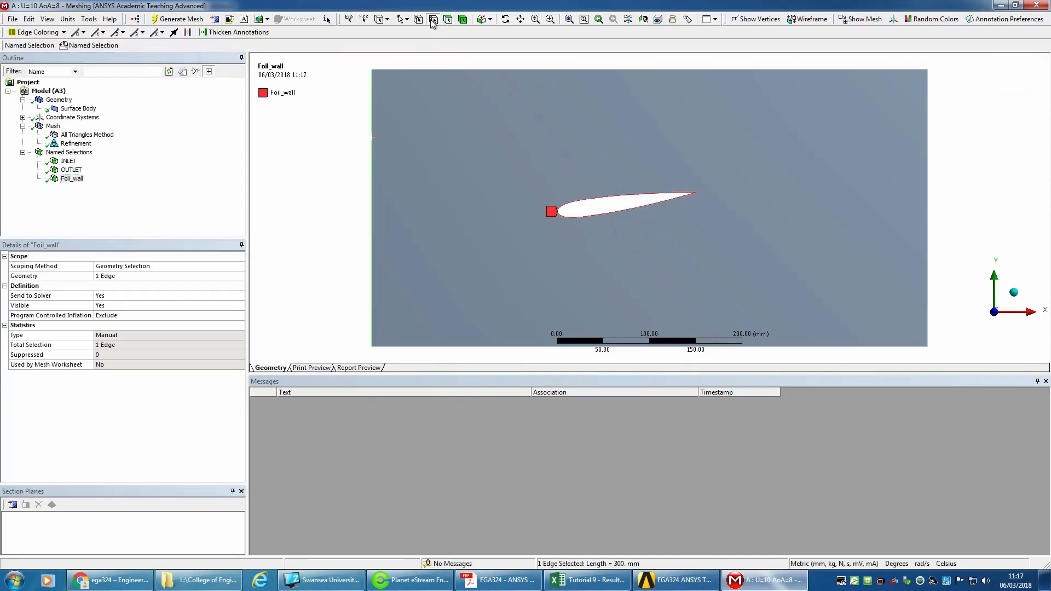
left_click(627, 195)
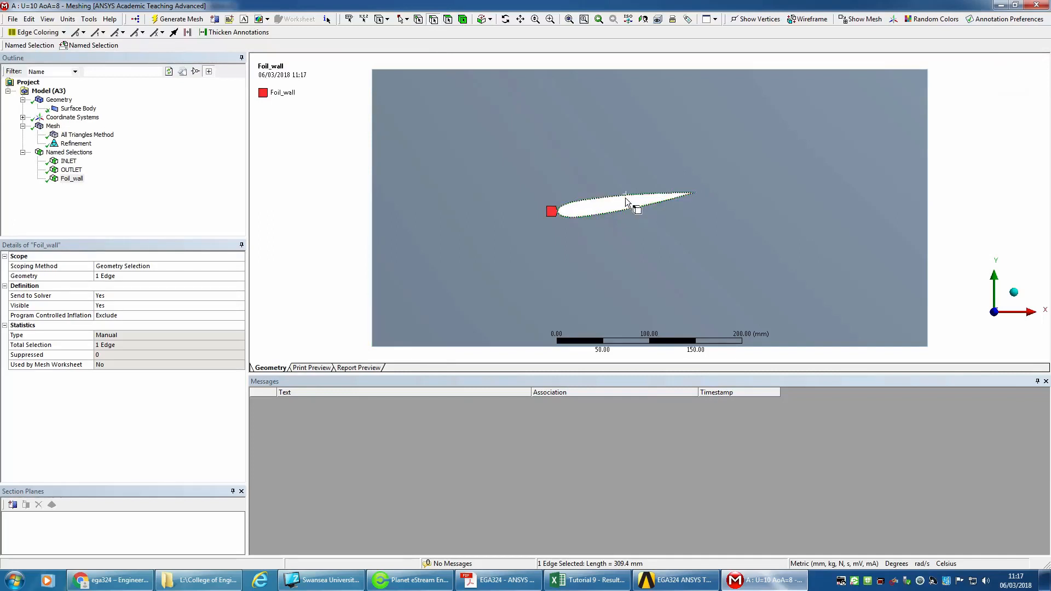
right_click(630, 195)
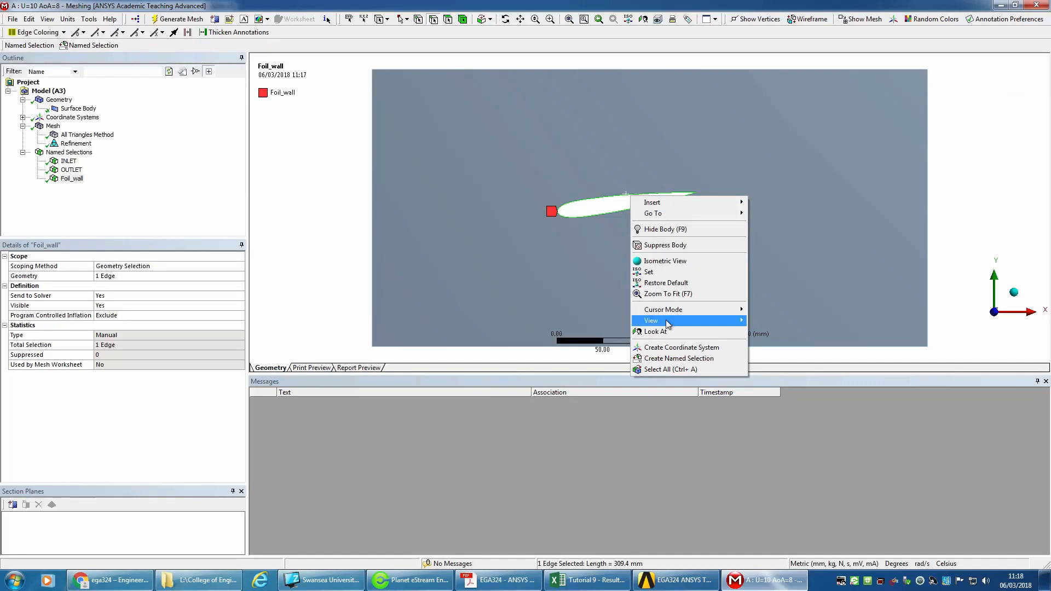
left_click(679, 358)
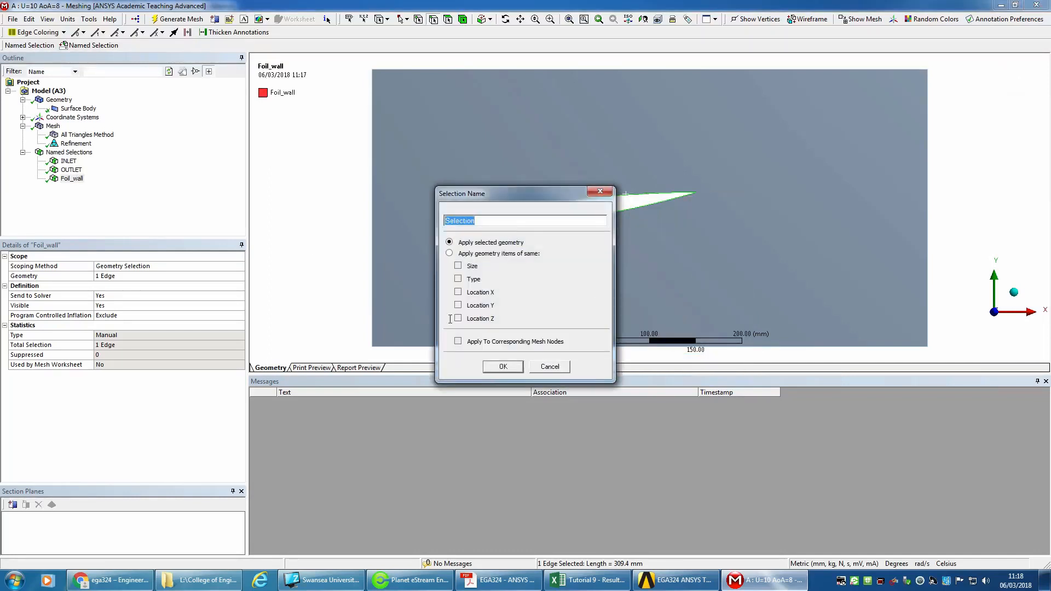
left_click(551, 367)
left_click(74, 179)
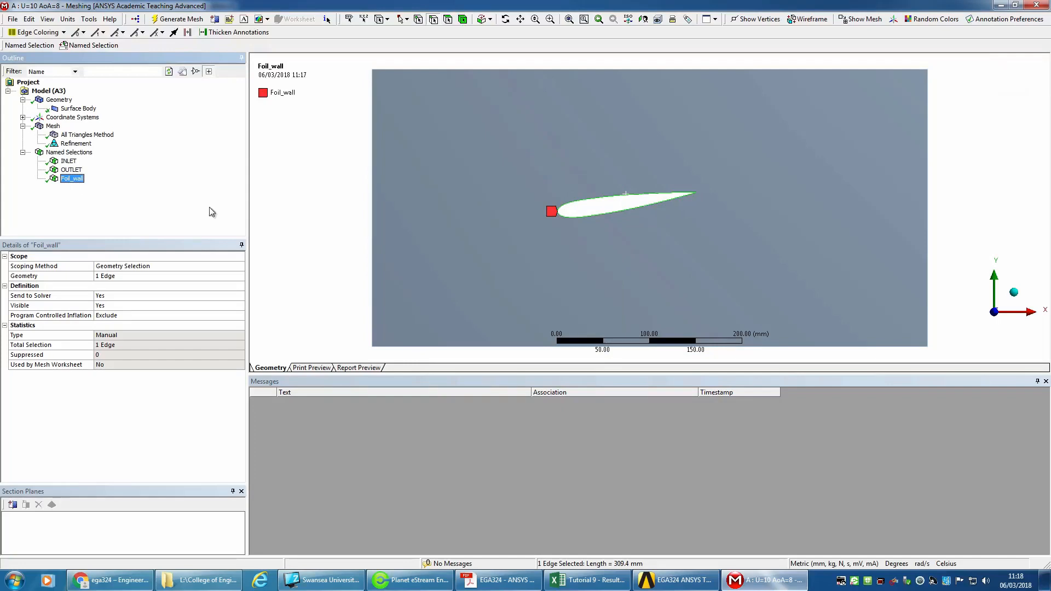
Step: Close the Meshing window and update the Mesh cell of the U=10 AoA=8 system
left_click(53, 126)
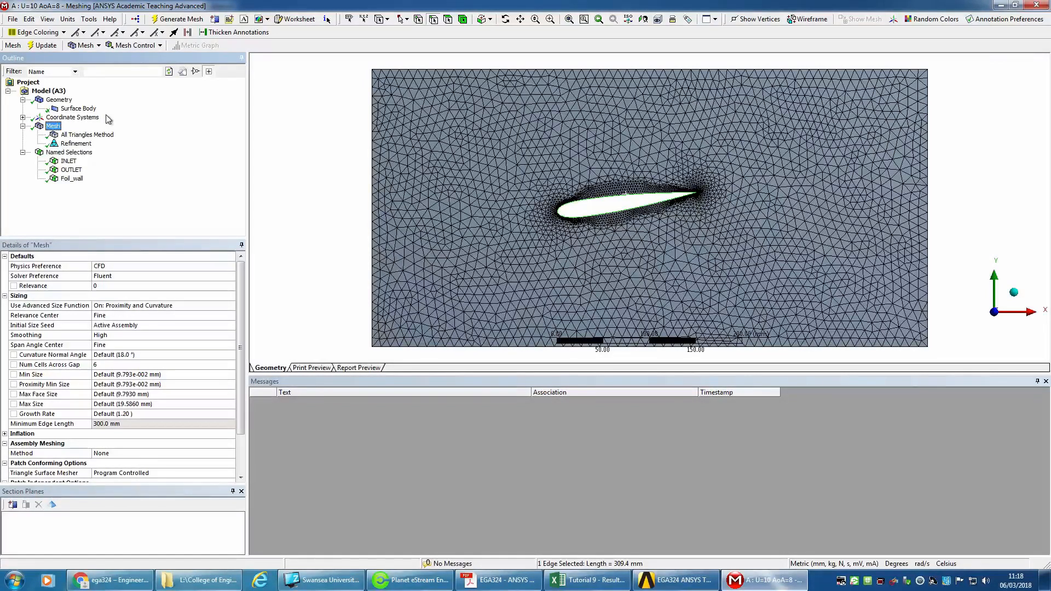
left_click(1037, 5)
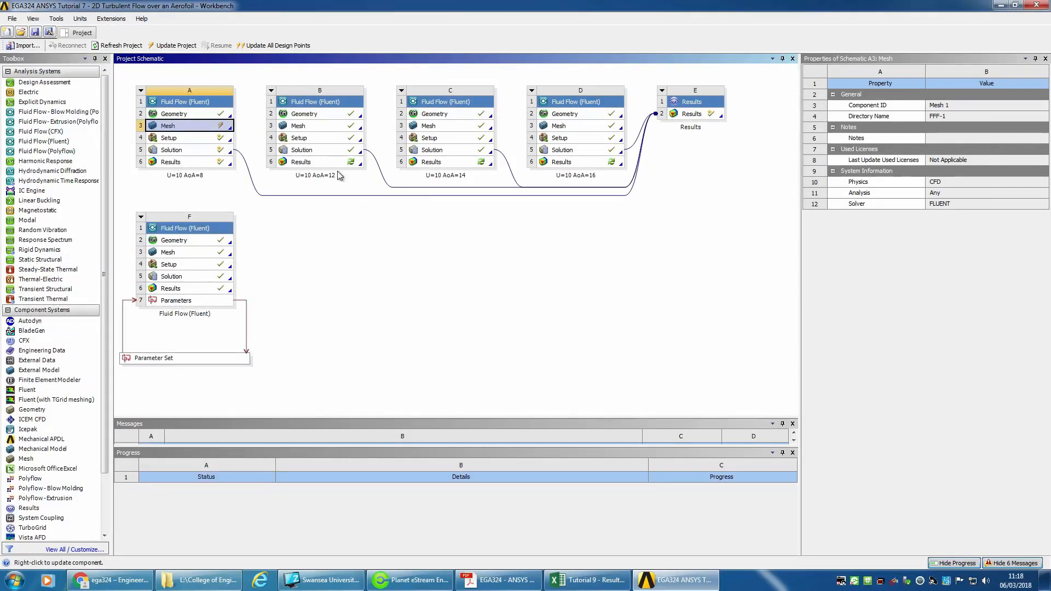
right_click(192, 129)
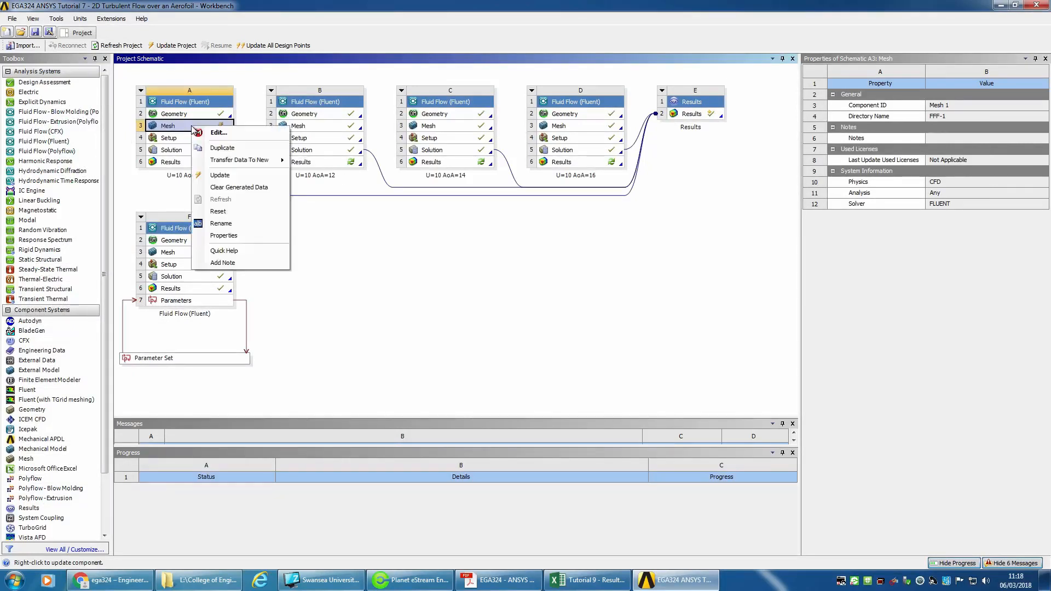
left_click(228, 176)
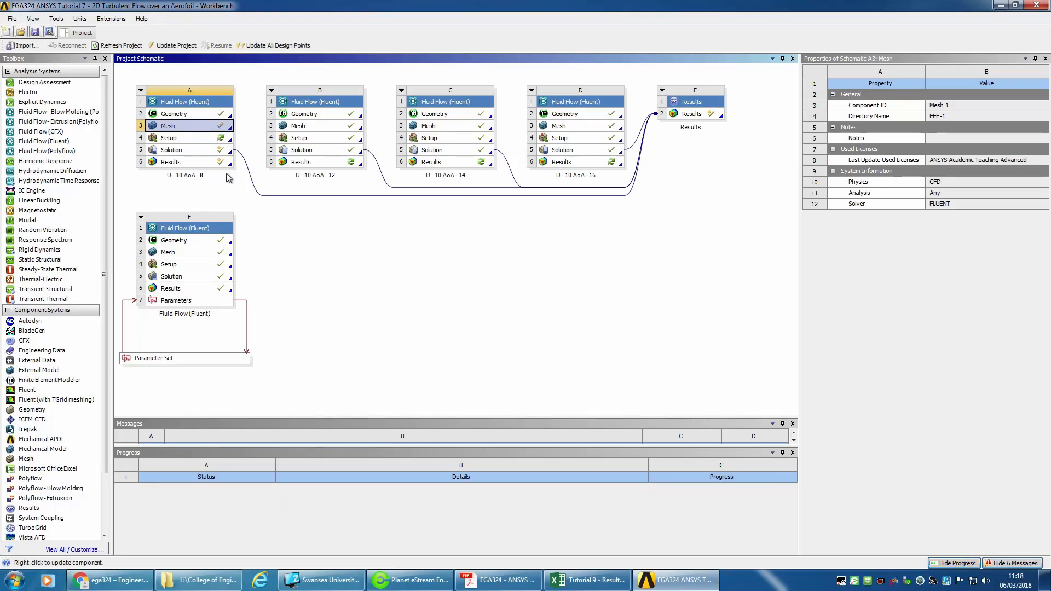
Step: Open the Setup of the U=10 AoA=8 system in Fluent, loading the new mesh with double precision and serial processing
left_click(170, 142)
double_click(170, 143)
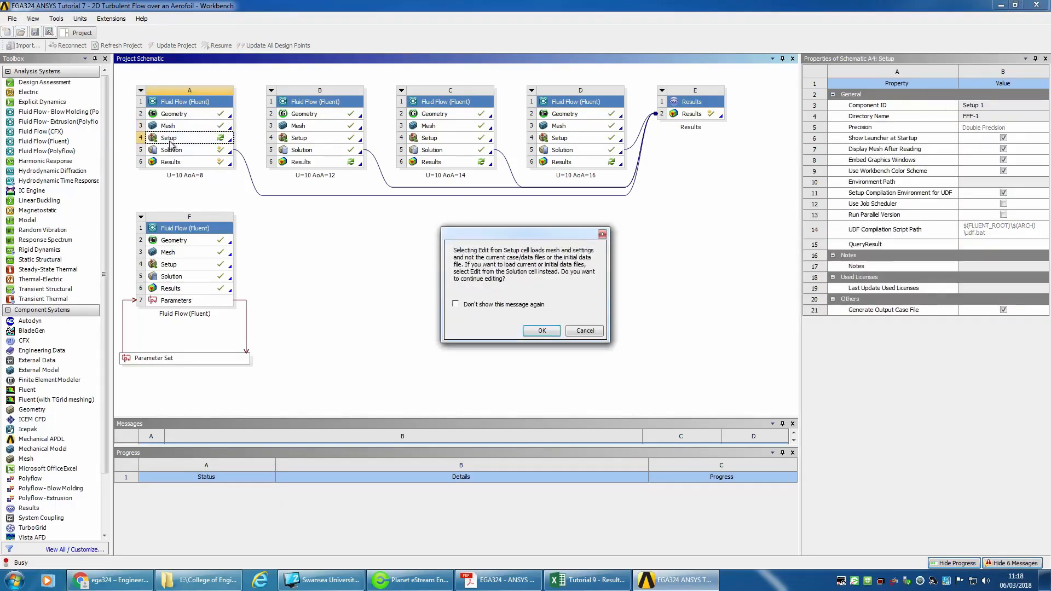
left_click(542, 331)
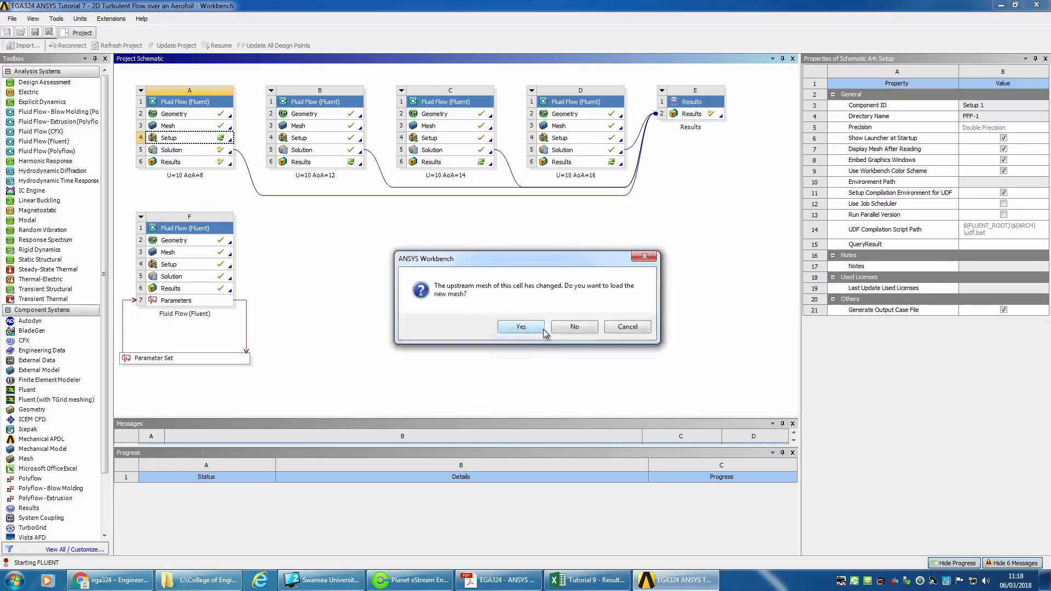
left_click(543, 329)
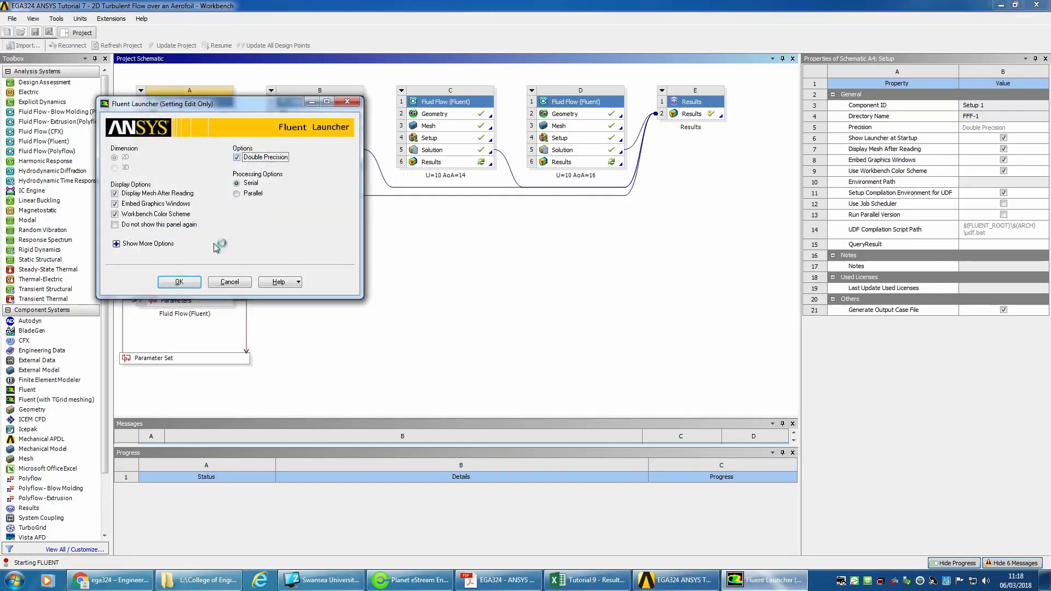
left_click(184, 283)
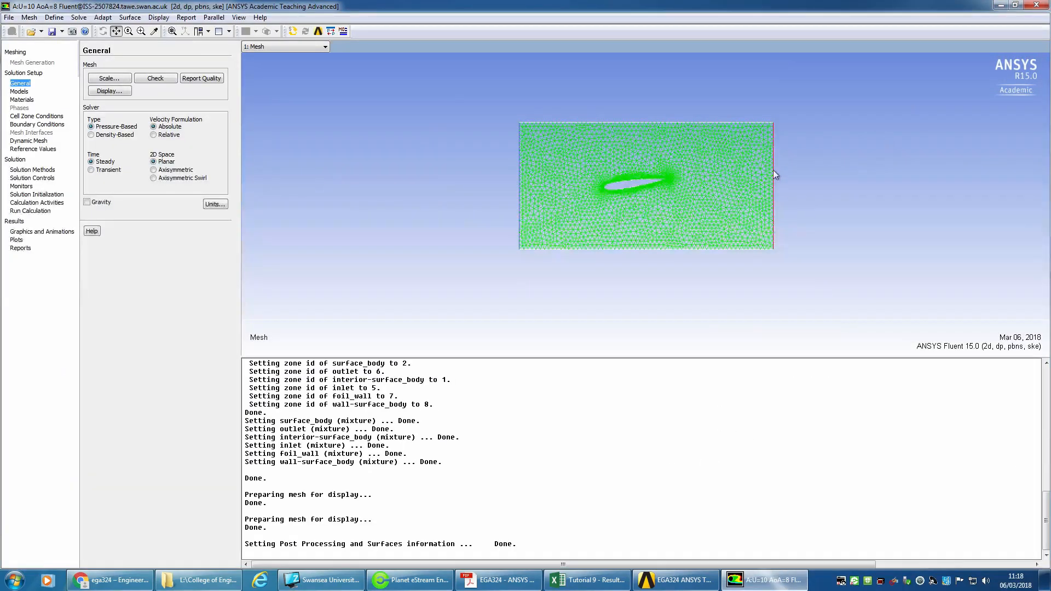
Step: Examine the loaded mesh in Fluent, from the whole domain to close around the aerofoil
middle_click_drag(506, 109, 808, 265)
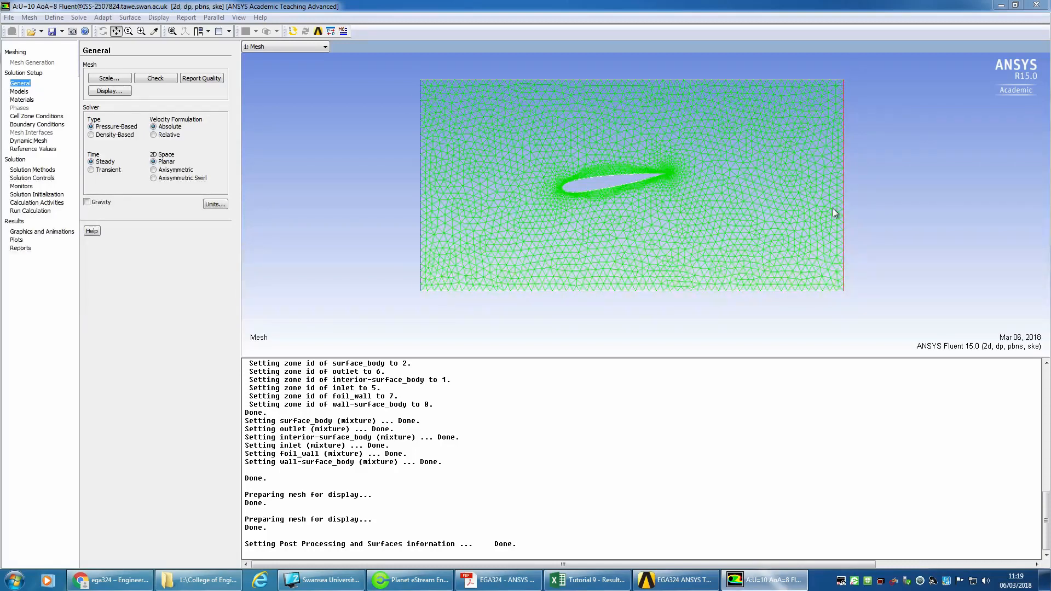
middle_click_drag(536, 161, 698, 214)
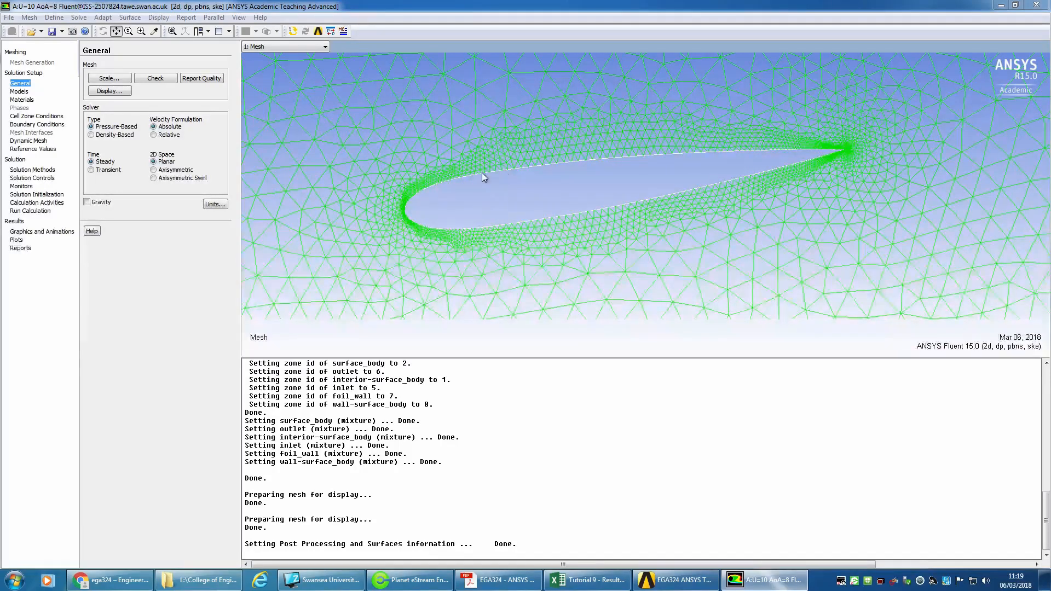